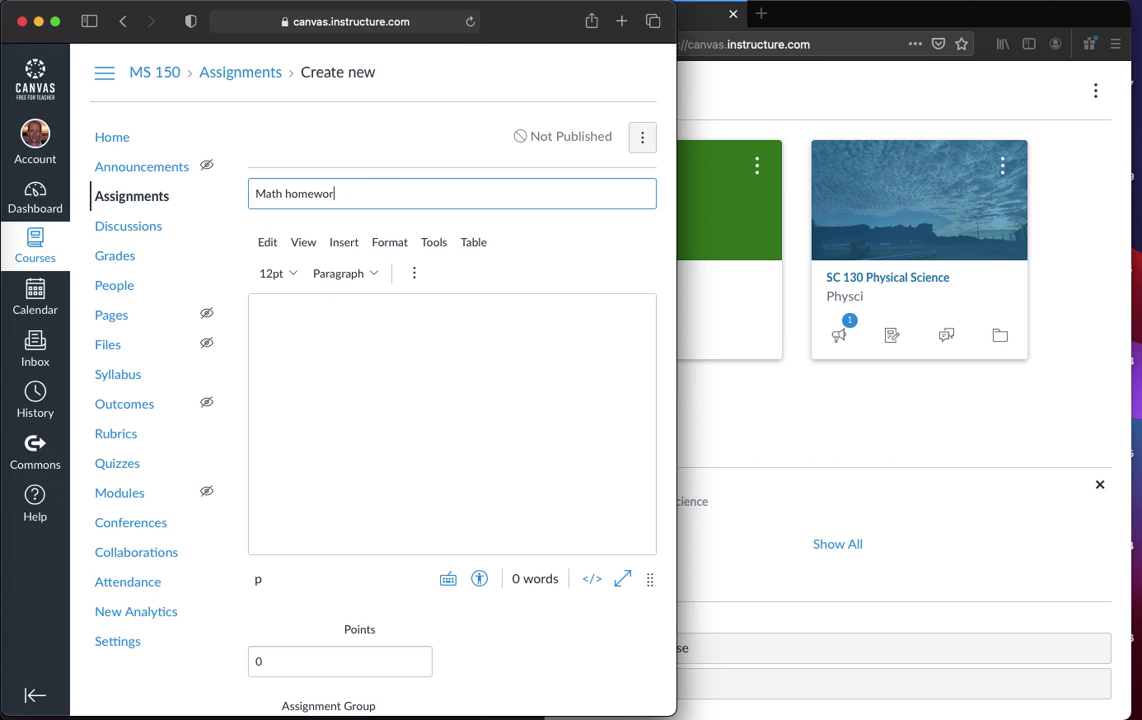
# - Enter the question "What is (x+1)(x+5)?" as the description of the Math homework assignment
pyautogui.click(394, 316)
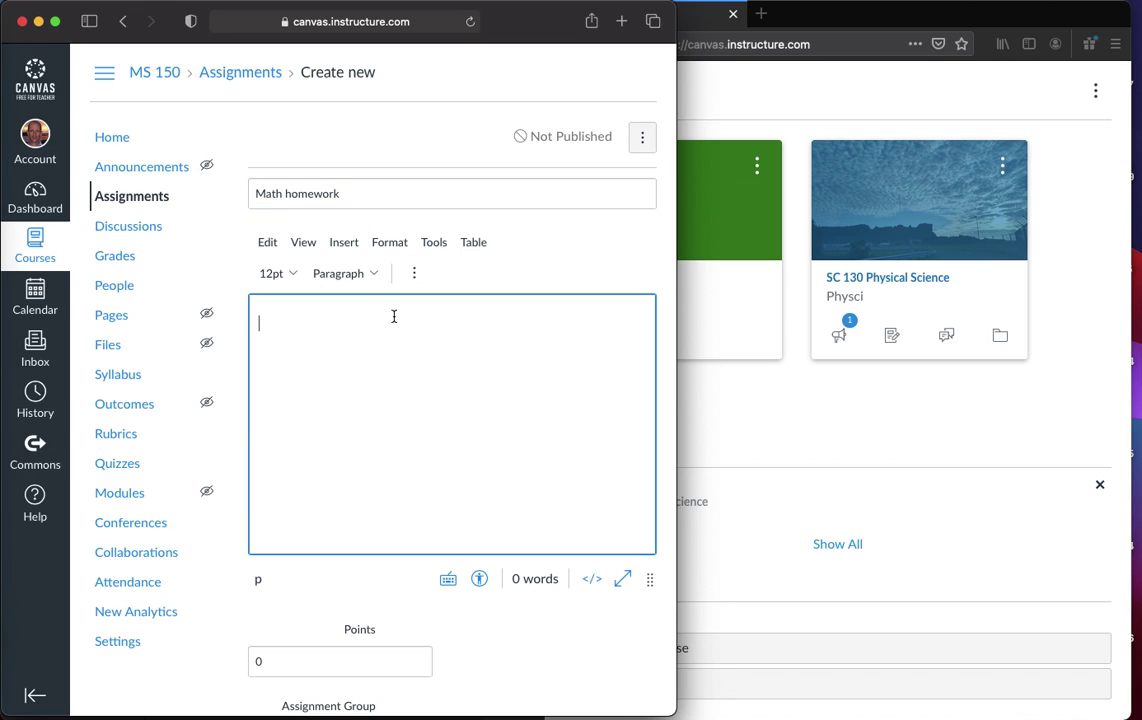
pyautogui.write('What is (x+1)(x')
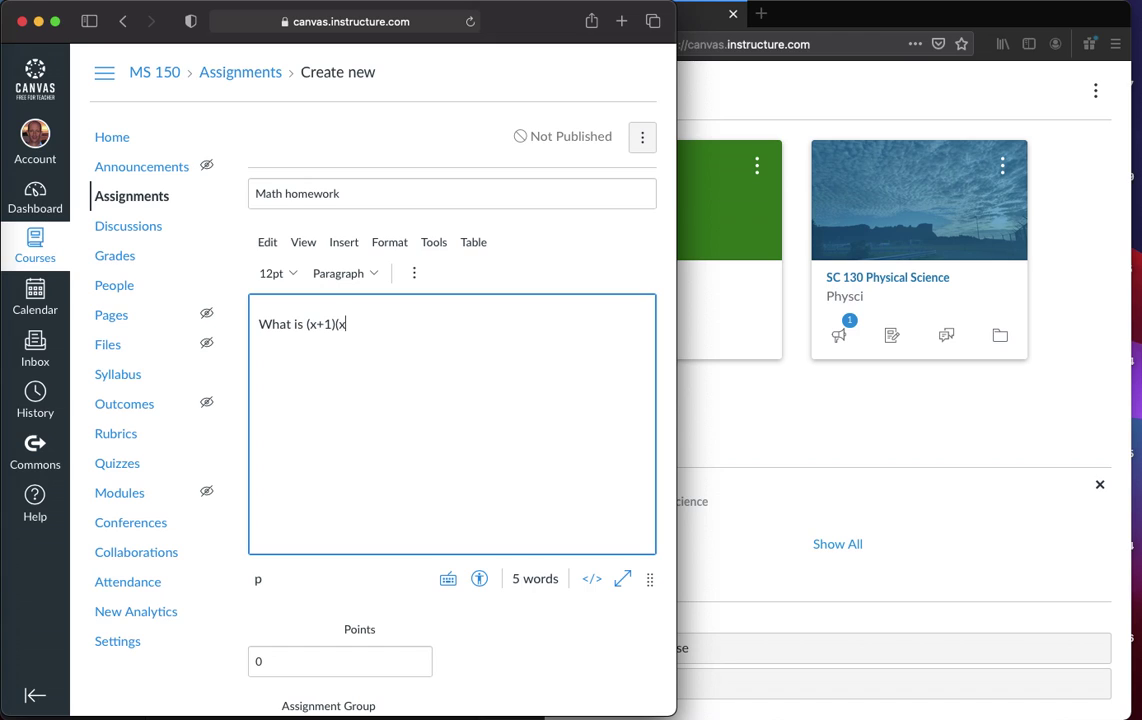
pyautogui.write('5')
# - Set the assignment's points to 1 and keep it in the Assignments group
pyautogui.scroll(-6, 290, 376)
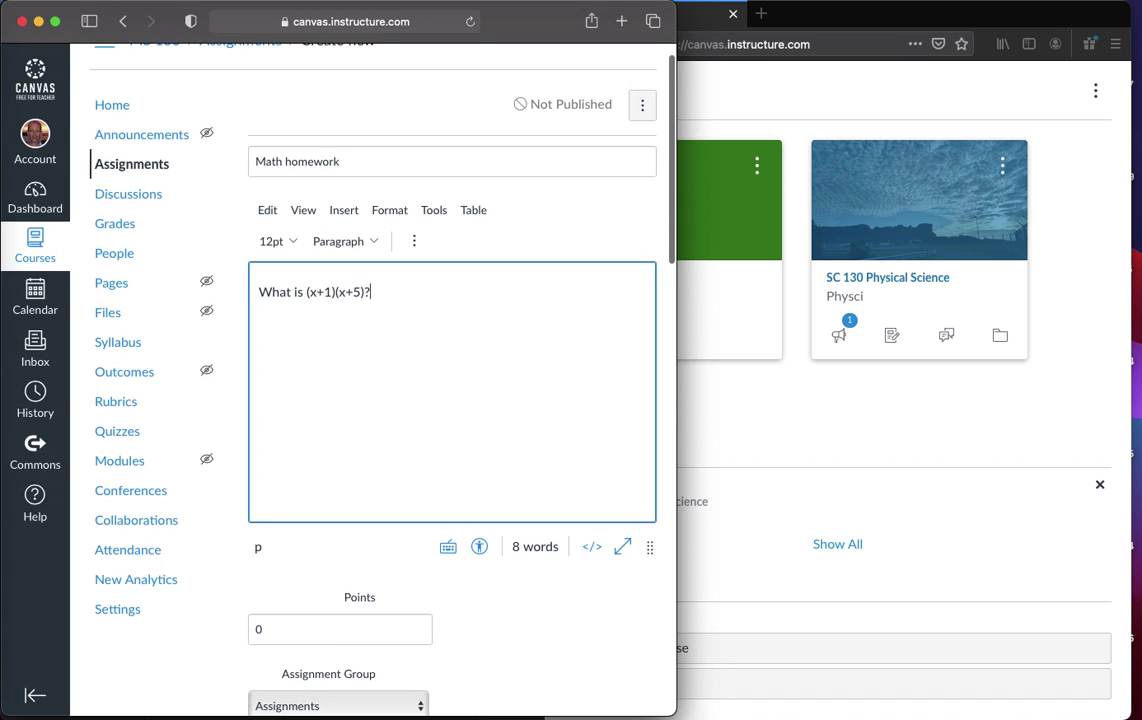
pyautogui.click(297, 373)
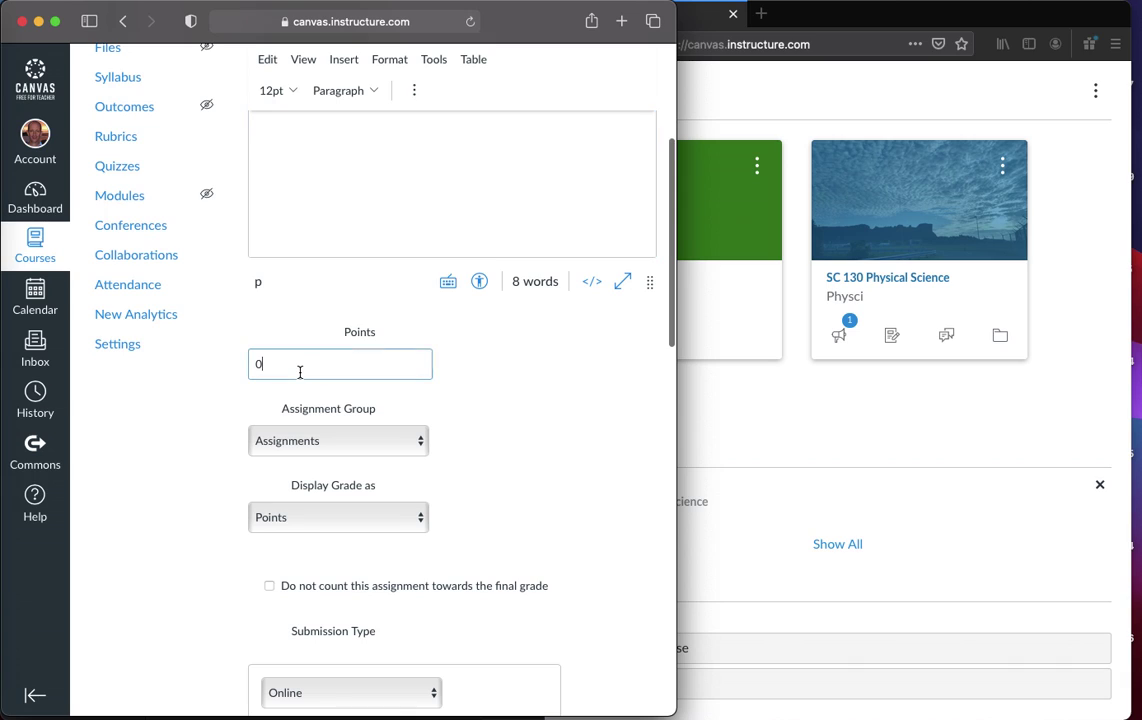
pyautogui.click(344, 440)
pyautogui.click(344, 438)
# - Allow Text Entry as the online submission option for the assignment
pyautogui.scroll(-2, 486, 497)
pyautogui.scroll(-2, 486, 497)
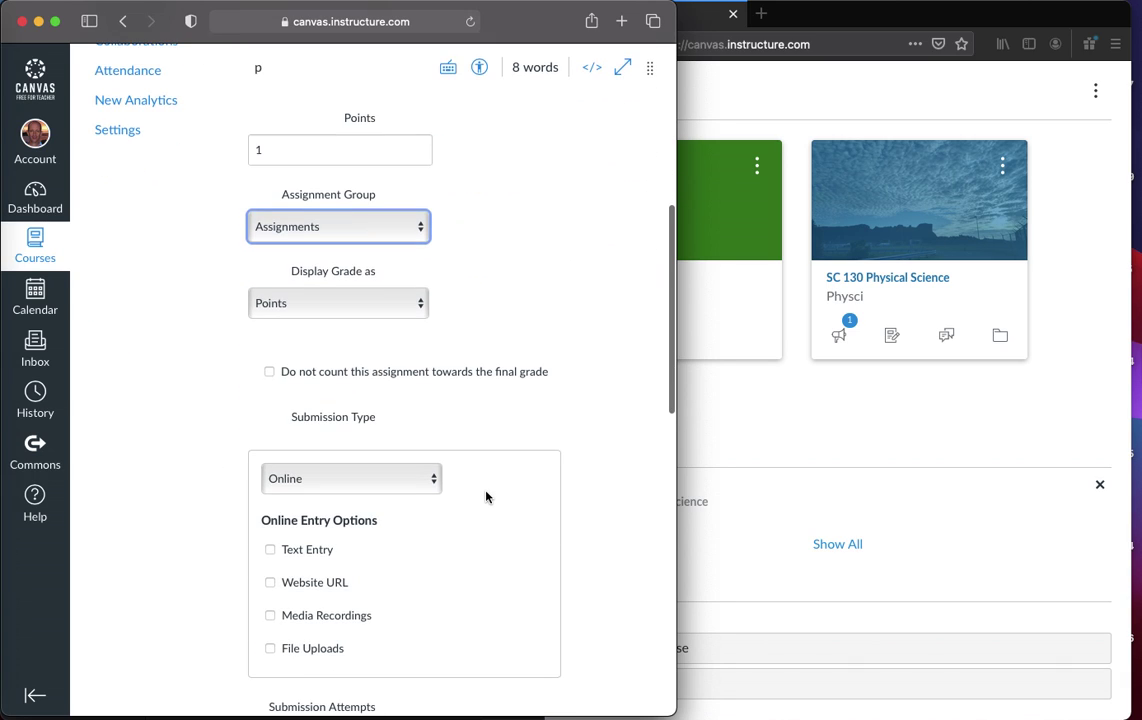
pyautogui.click(292, 553)
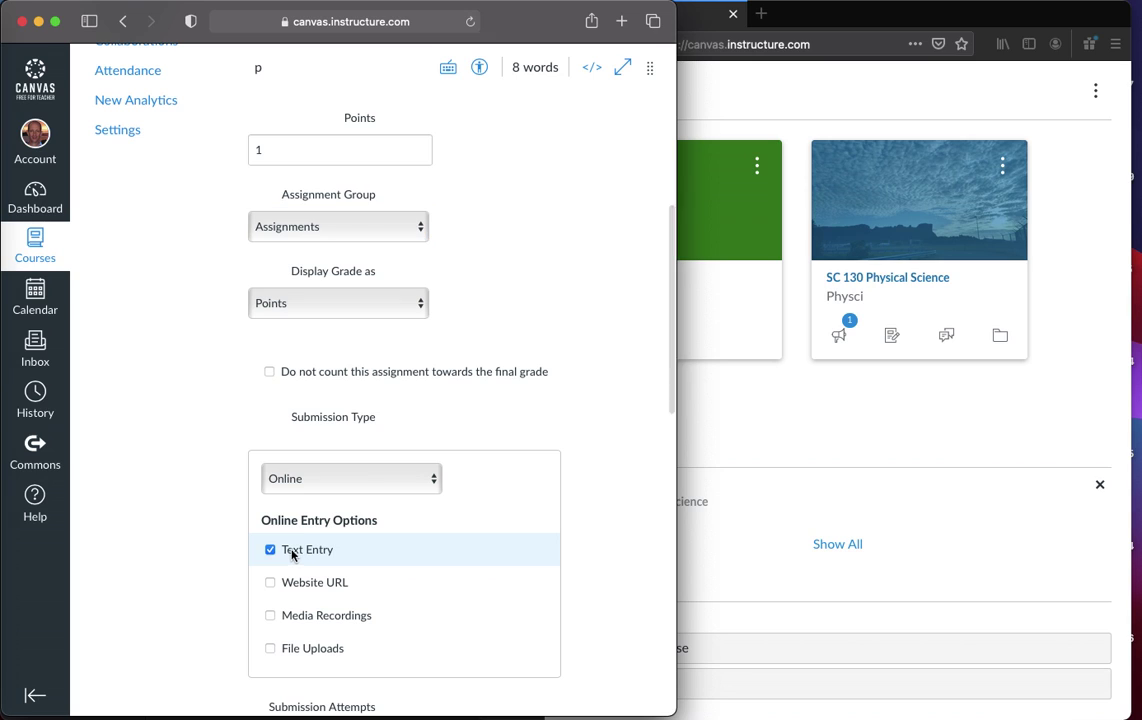
# - Set the assignment's due date to January 15, 2021 at 11:59pm for everyone
pyautogui.scroll(-2, 426, 549)
pyautogui.scroll(-3, 426, 549)
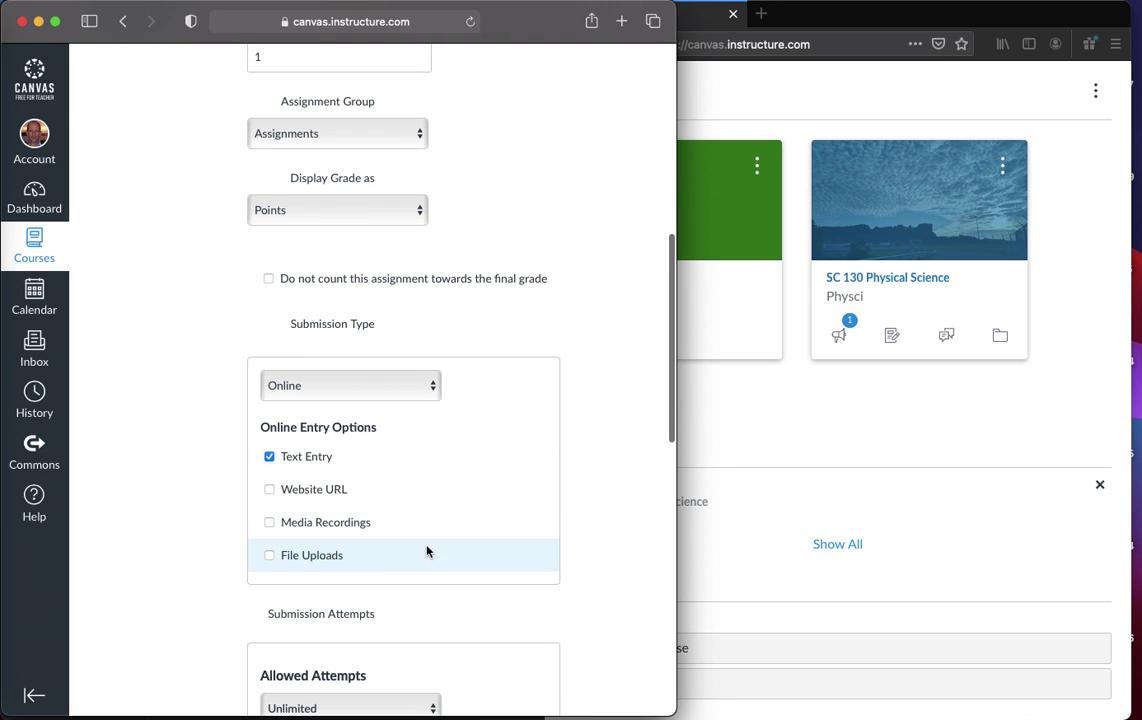
pyautogui.scroll(-6, 426, 549)
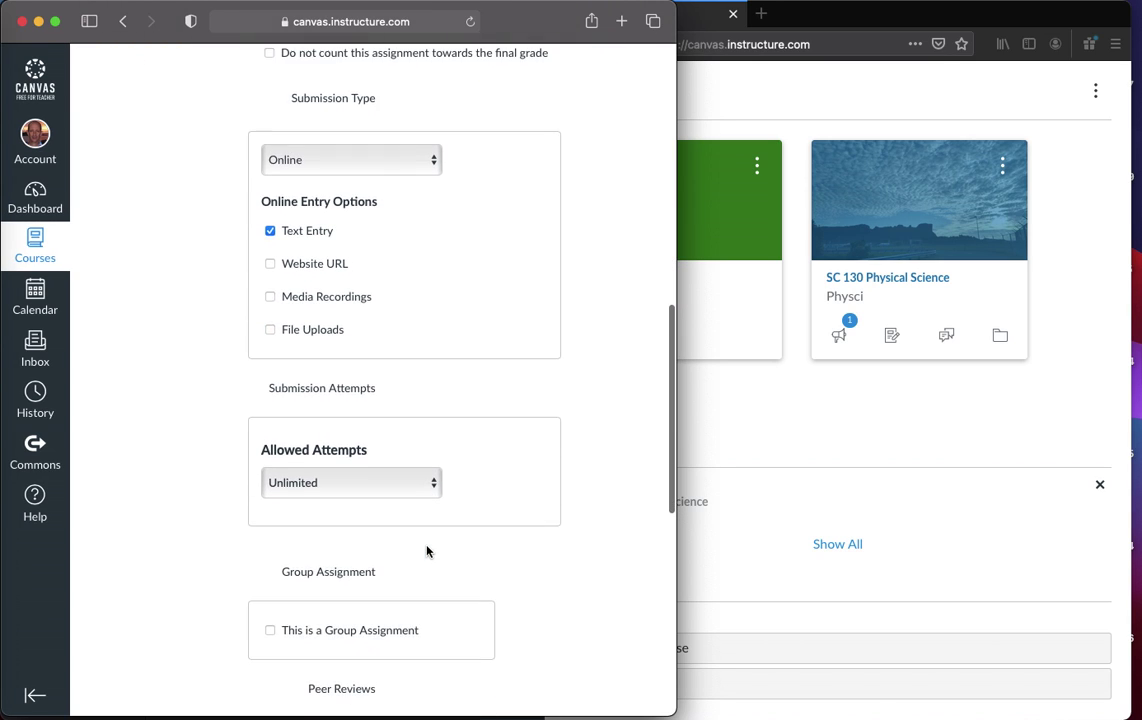
pyautogui.scroll(-5, 426, 549)
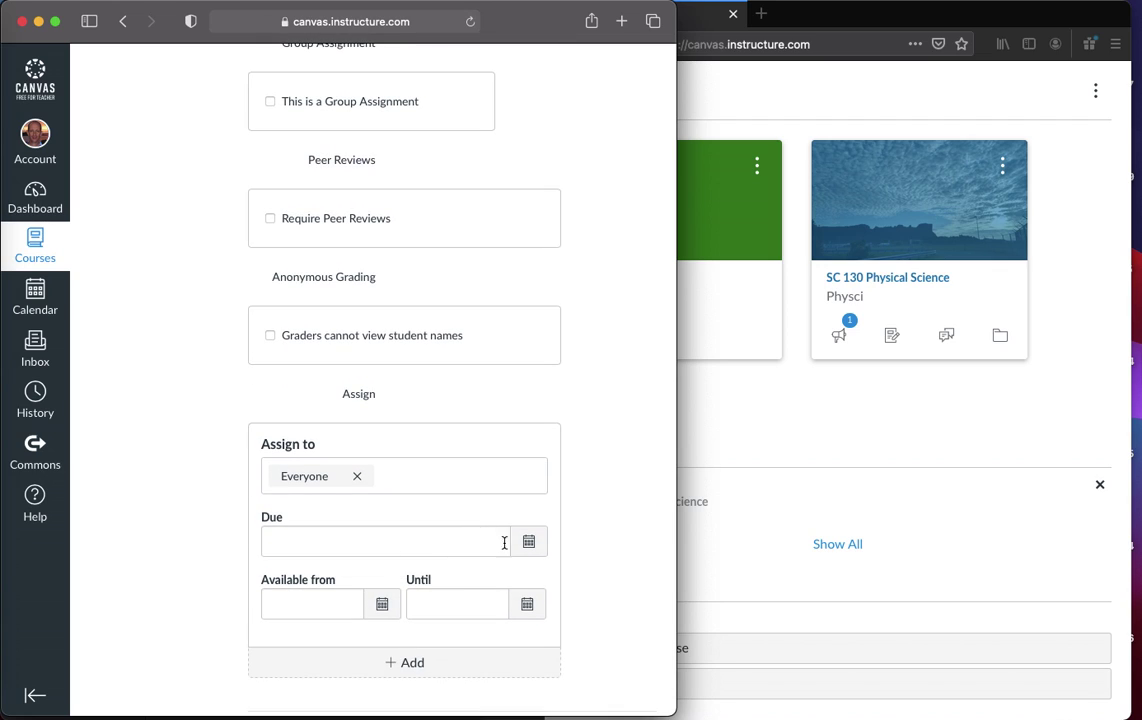
pyautogui.click(529, 541)
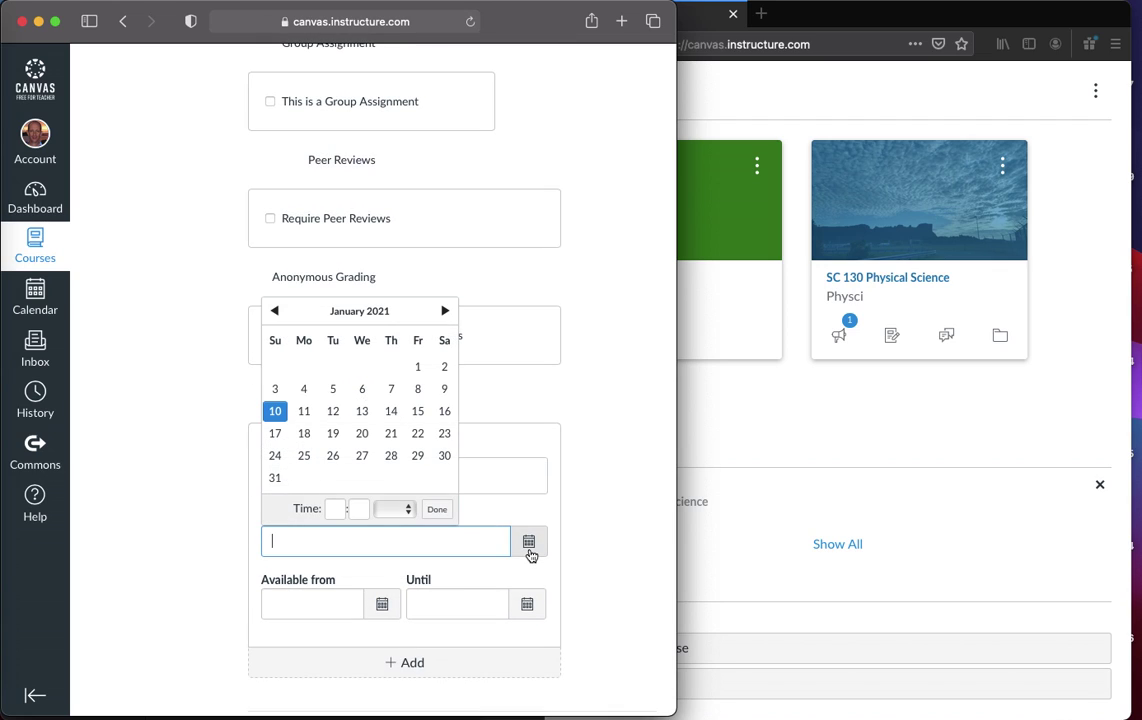
pyautogui.click(418, 411)
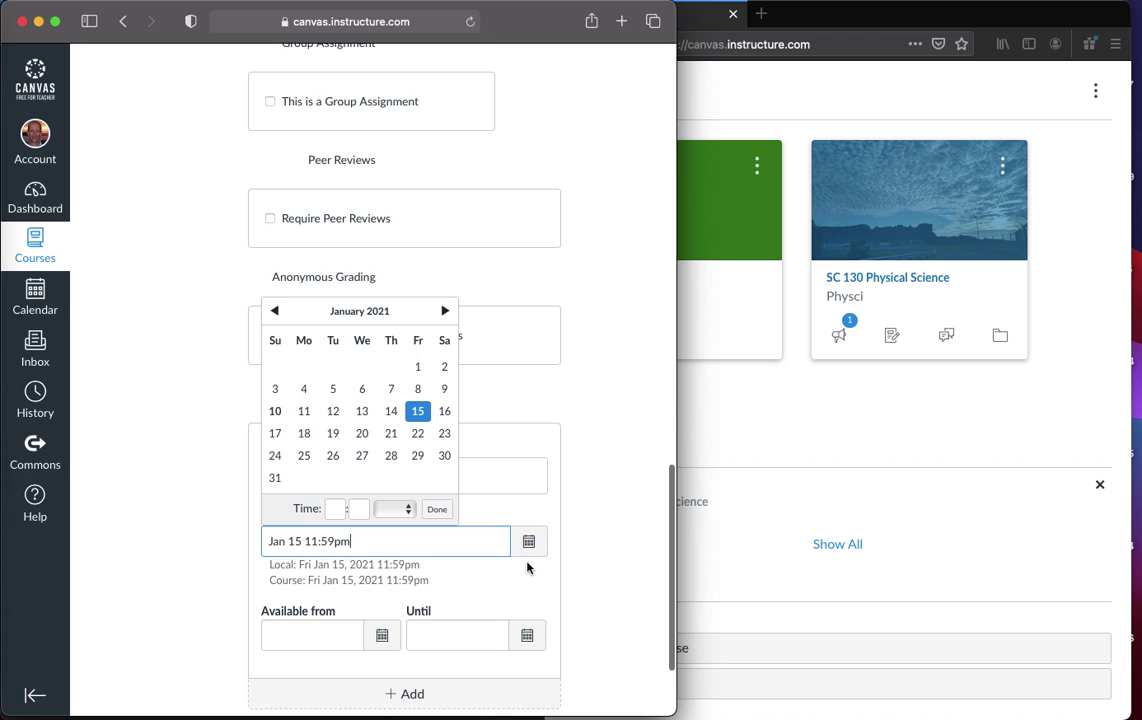
# - Review the assignment's settings, save it and publish it
pyautogui.scroll(10, 527, 567)
pyautogui.scroll(10, 527, 567)
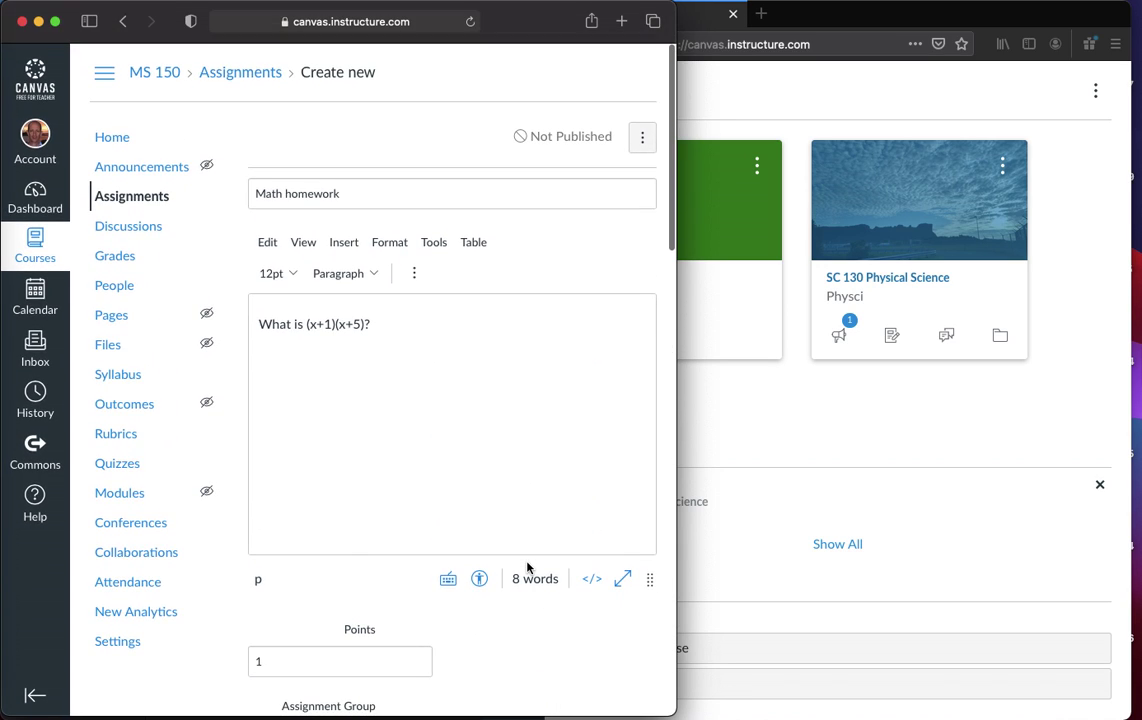
pyautogui.scroll(-20, 527, 567)
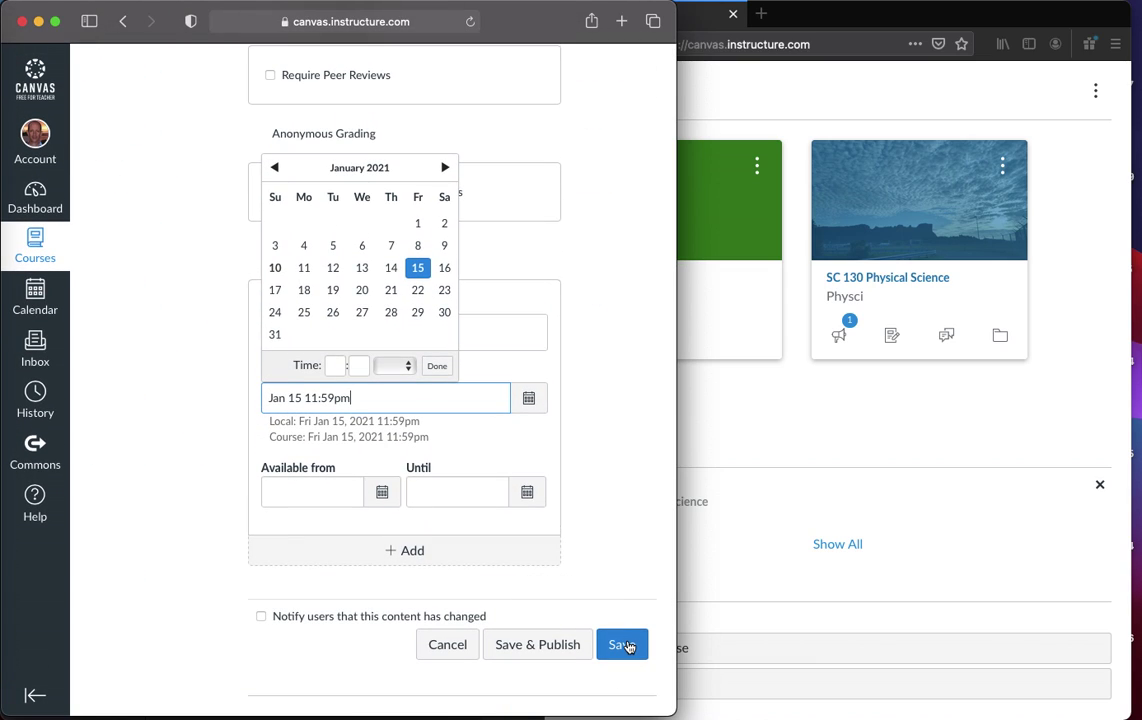
pyautogui.click(624, 645)
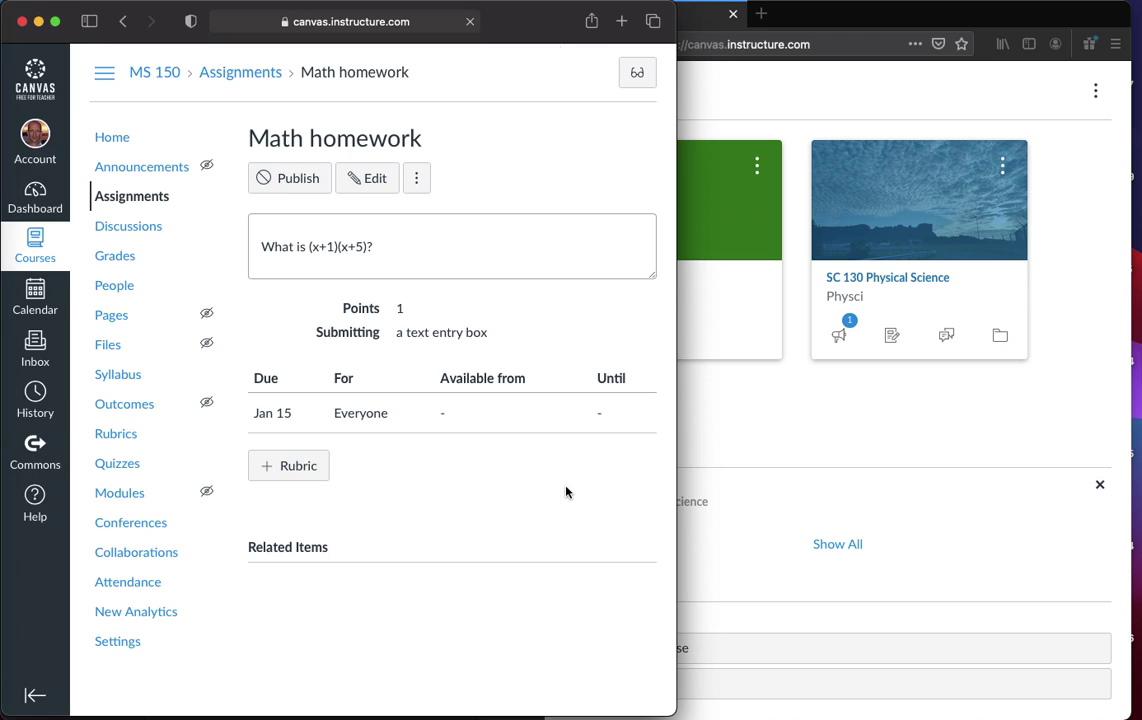
pyautogui.click(287, 177)
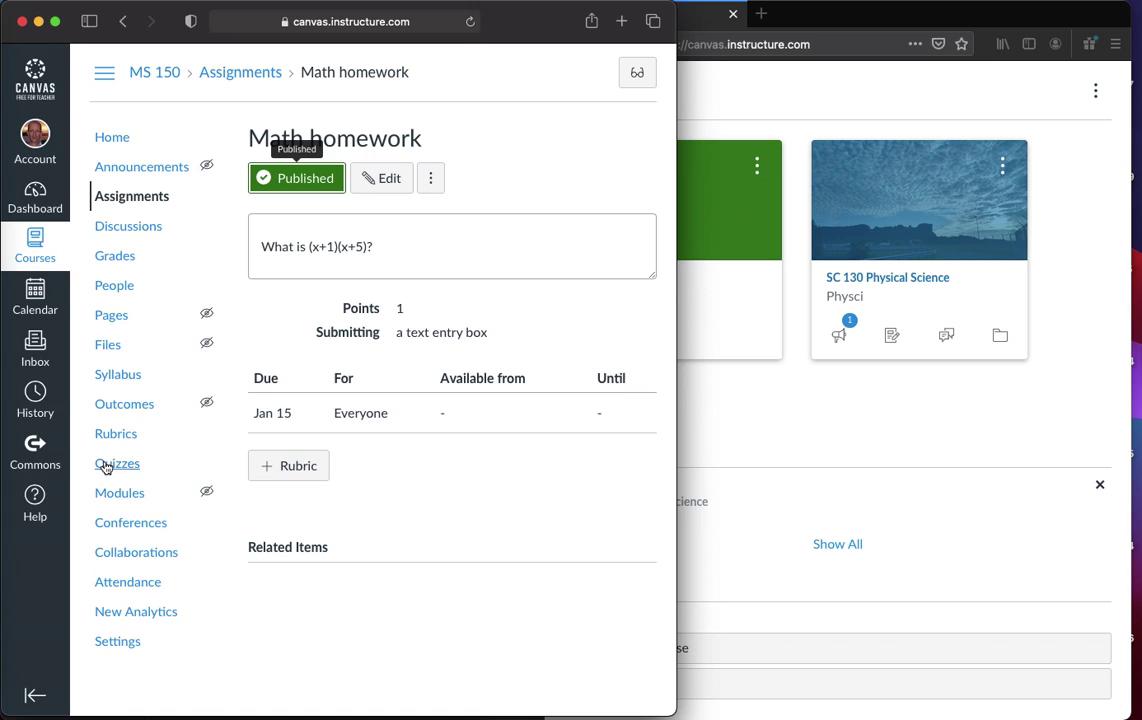
# - Add a new module named "Math work" to the MS 150 course
pyautogui.click(118, 494)
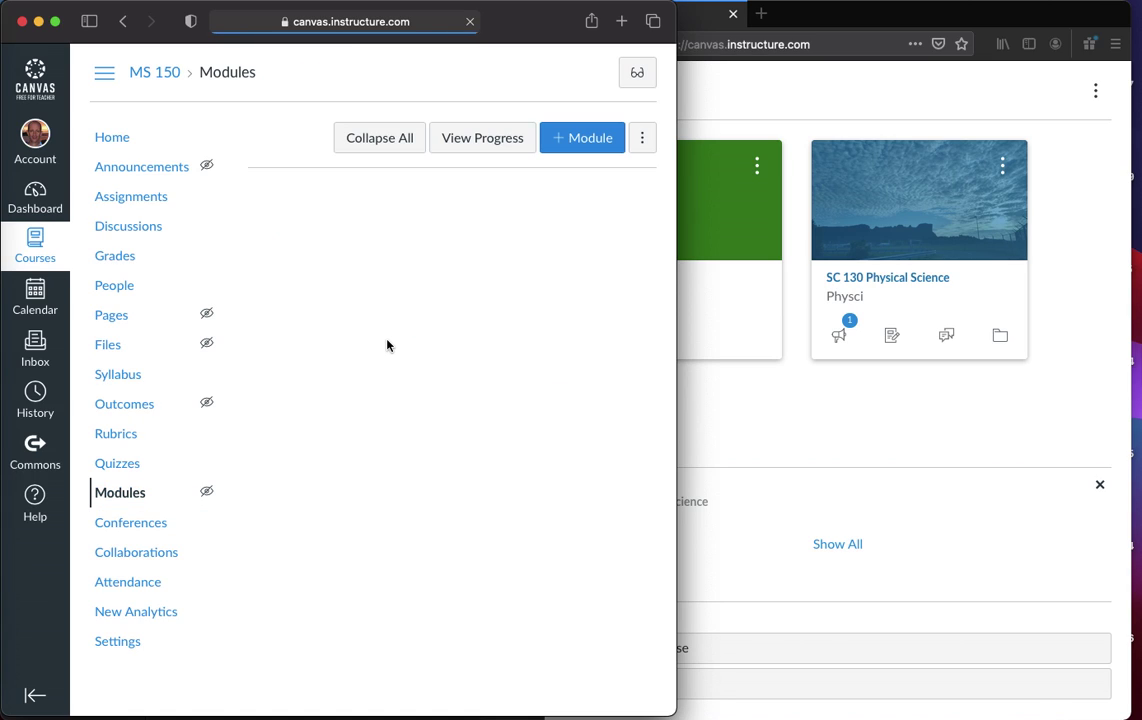
pyautogui.click(577, 139)
pyautogui.click(300, 315)
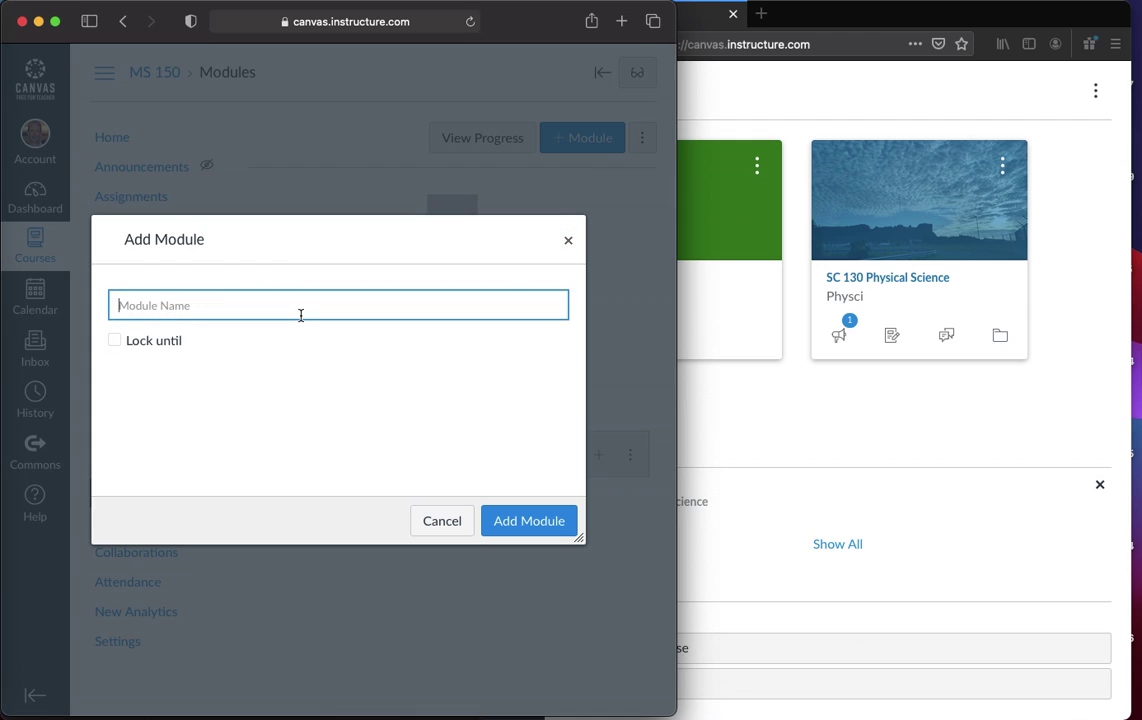
pyautogui.write('Math work')
pyautogui.click(512, 520)
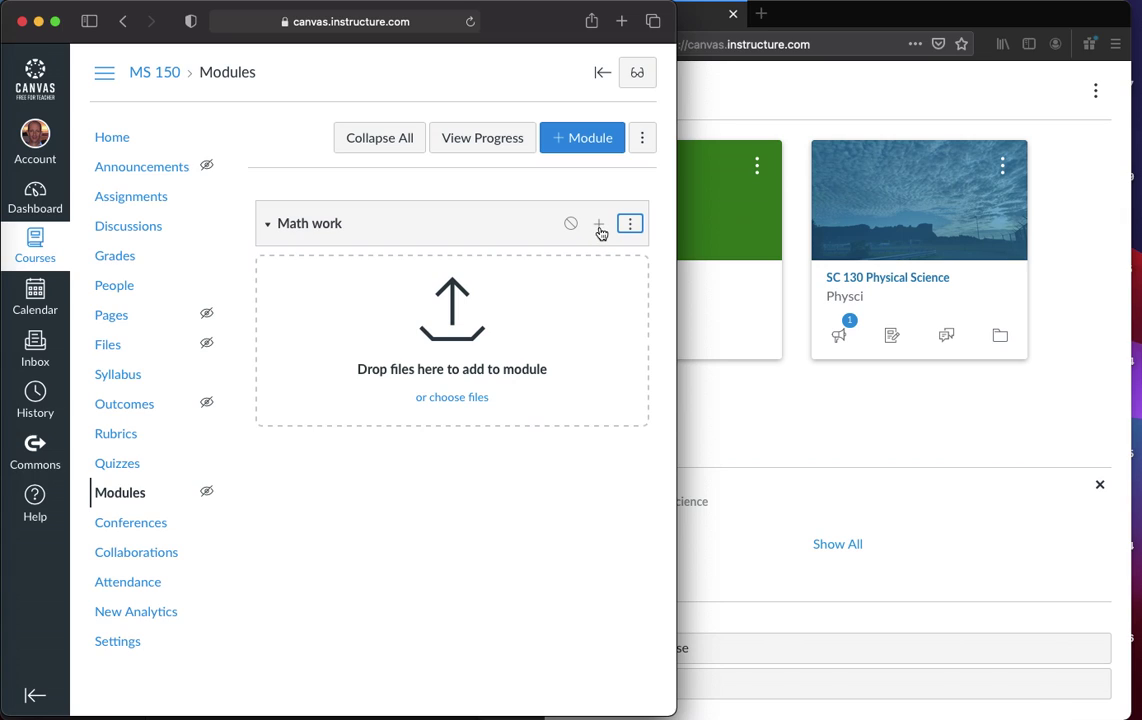
# - Publish the Math work module and add the Math homework assignment to it without indentation
pyautogui.click(574, 226)
pyautogui.click(597, 226)
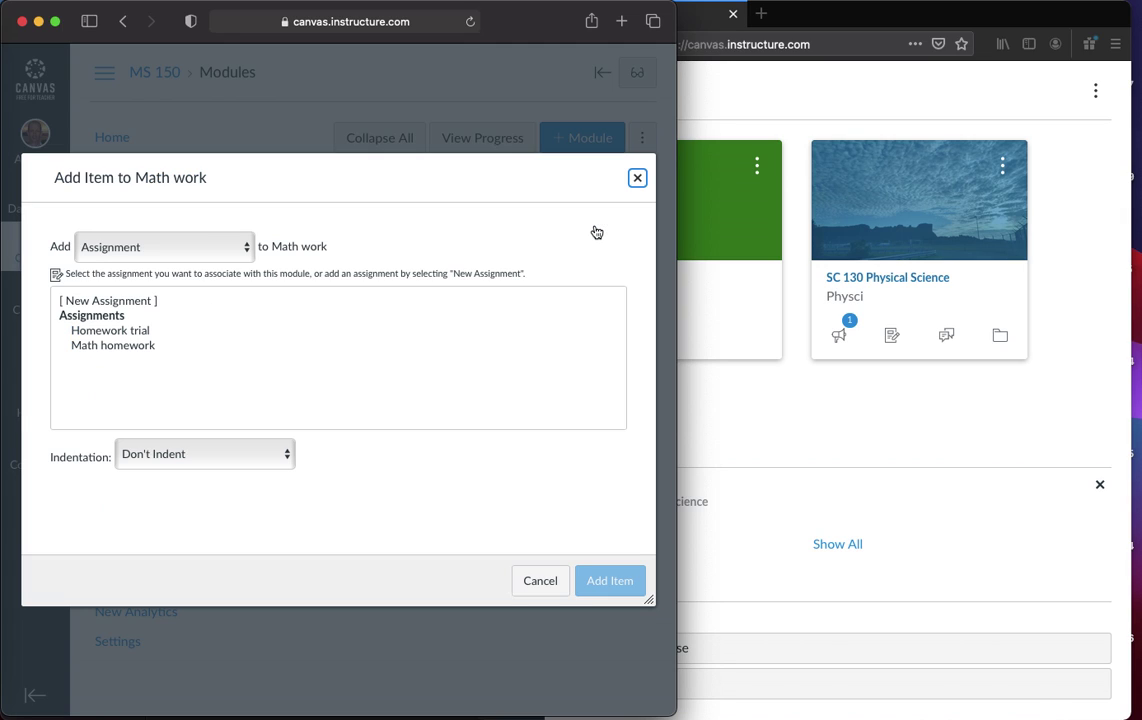
pyautogui.click(140, 345)
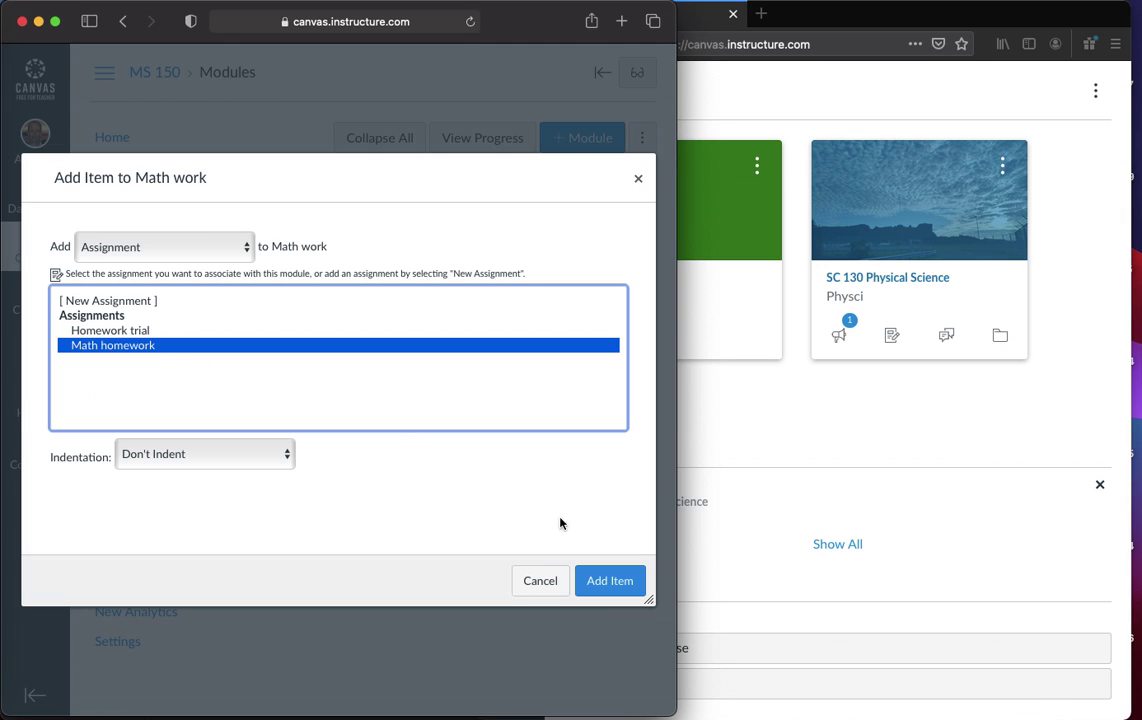
pyautogui.click(609, 581)
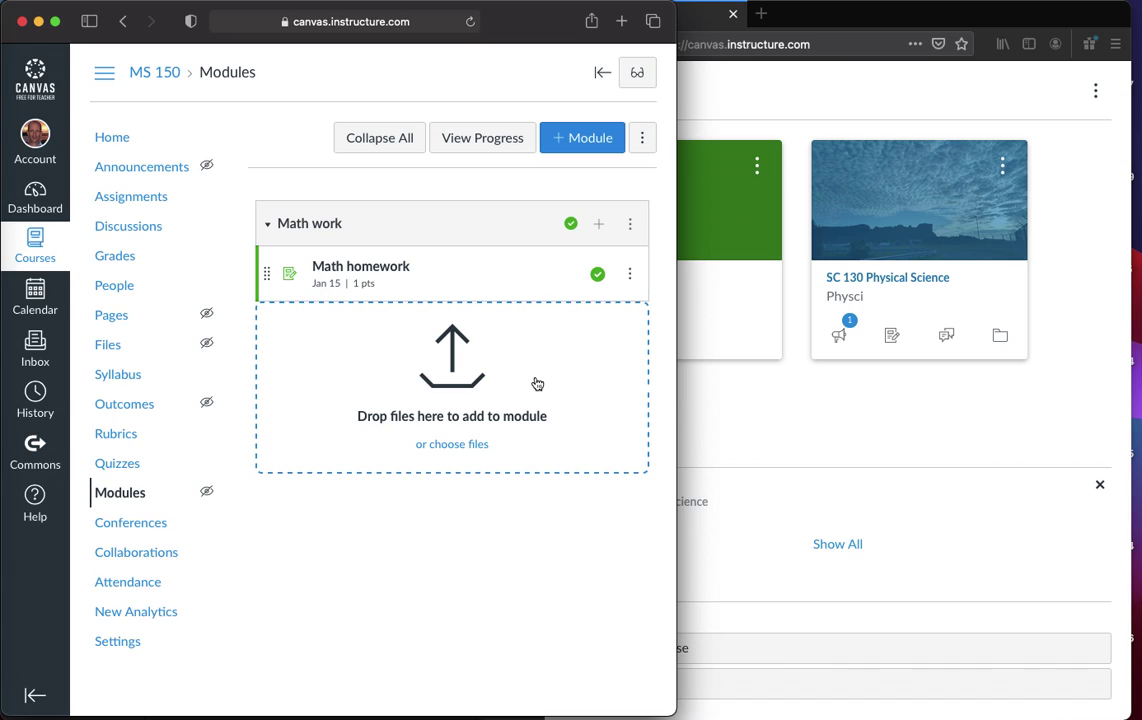
# - Switch to the student's Firefox window, open the MS 150 Statistics course and widen the window
pyautogui.click(828, 424)
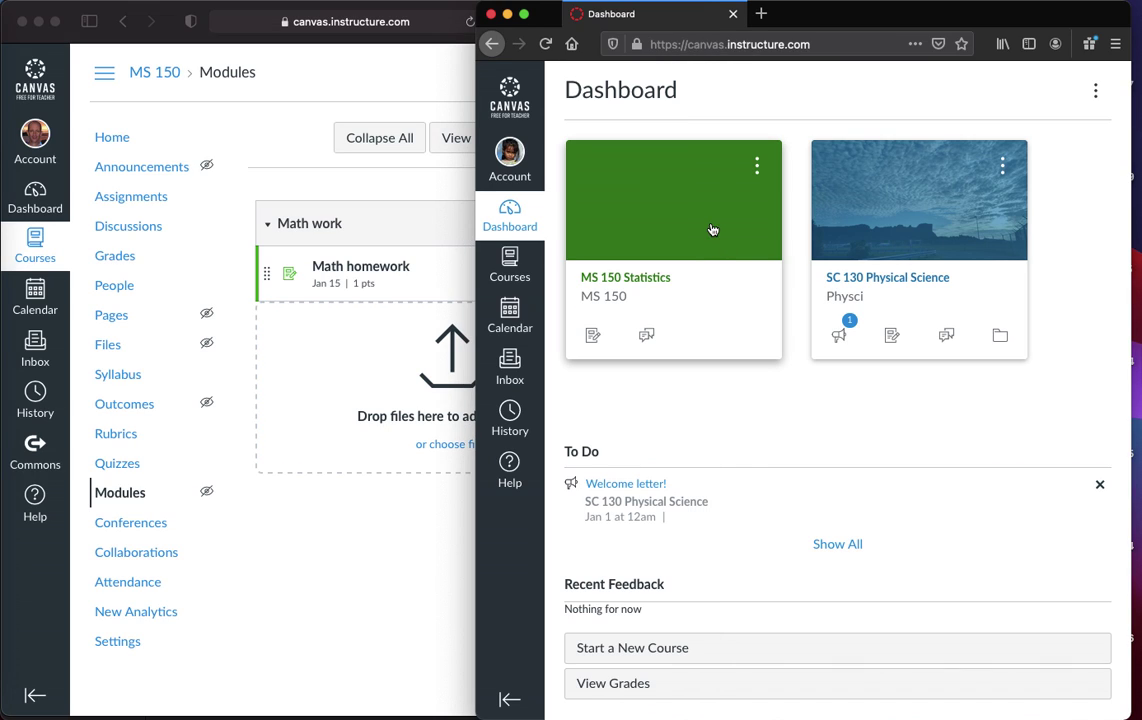
pyautogui.click(703, 226)
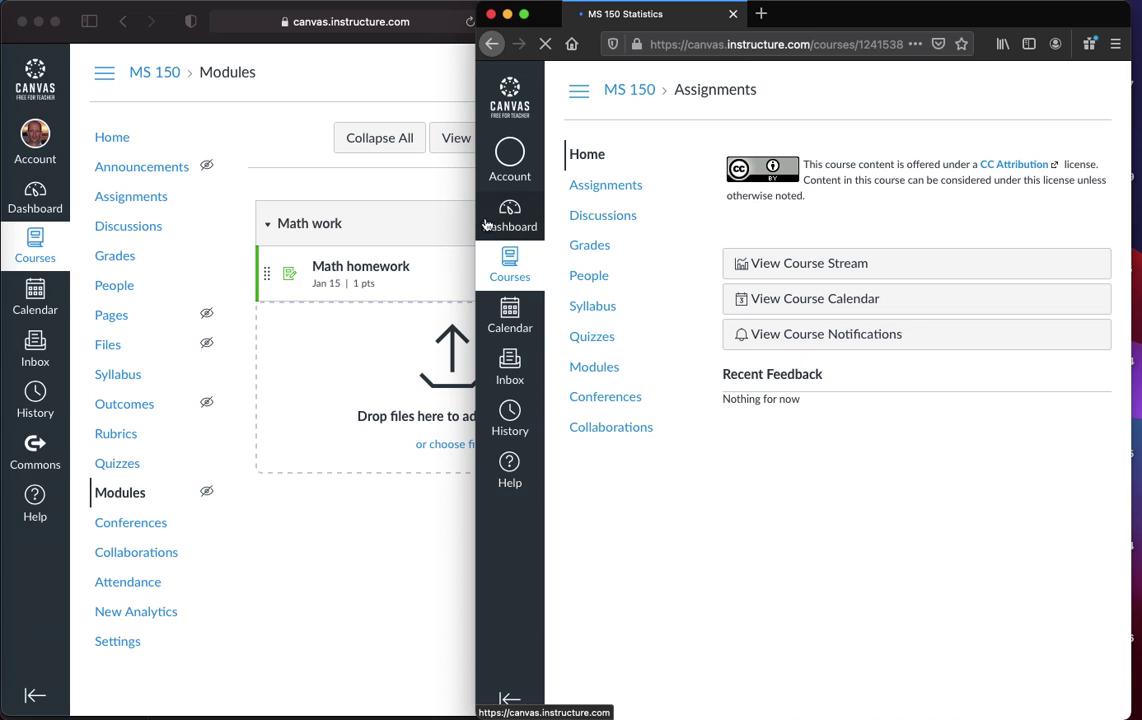
pyautogui.moveTo(476, 215); pyautogui.dragTo(414, 218)
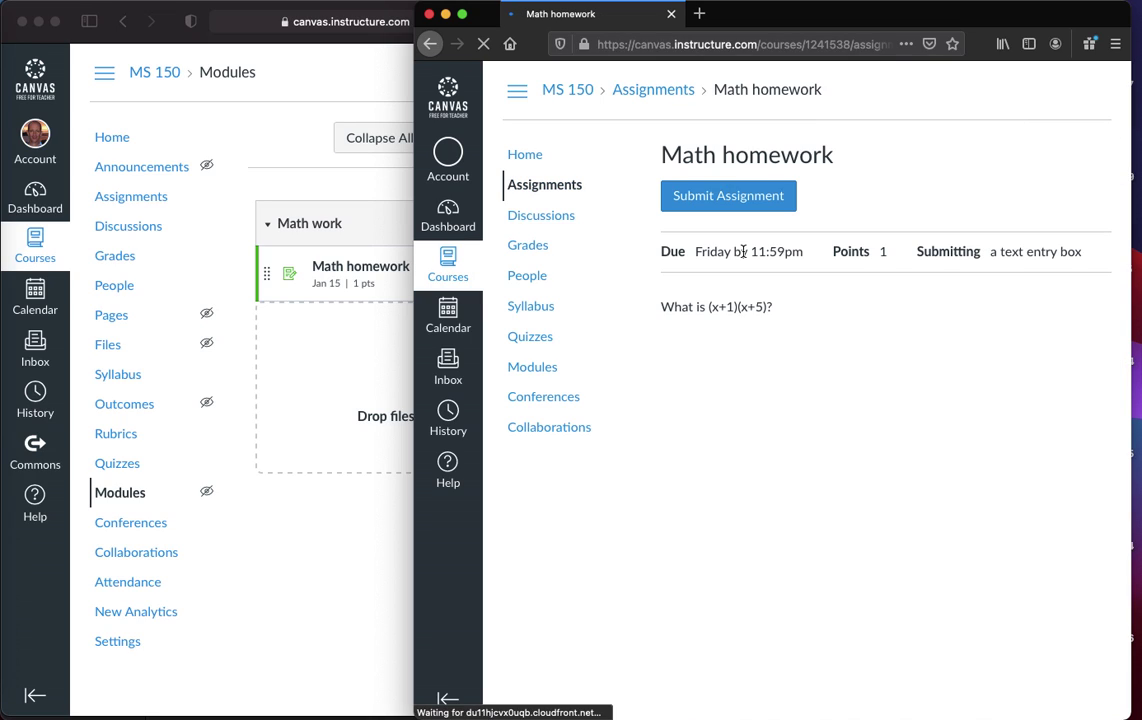
# - Start a submission for the Math homework assignment and open the equation editor for its text entry
pyautogui.click(761, 195)
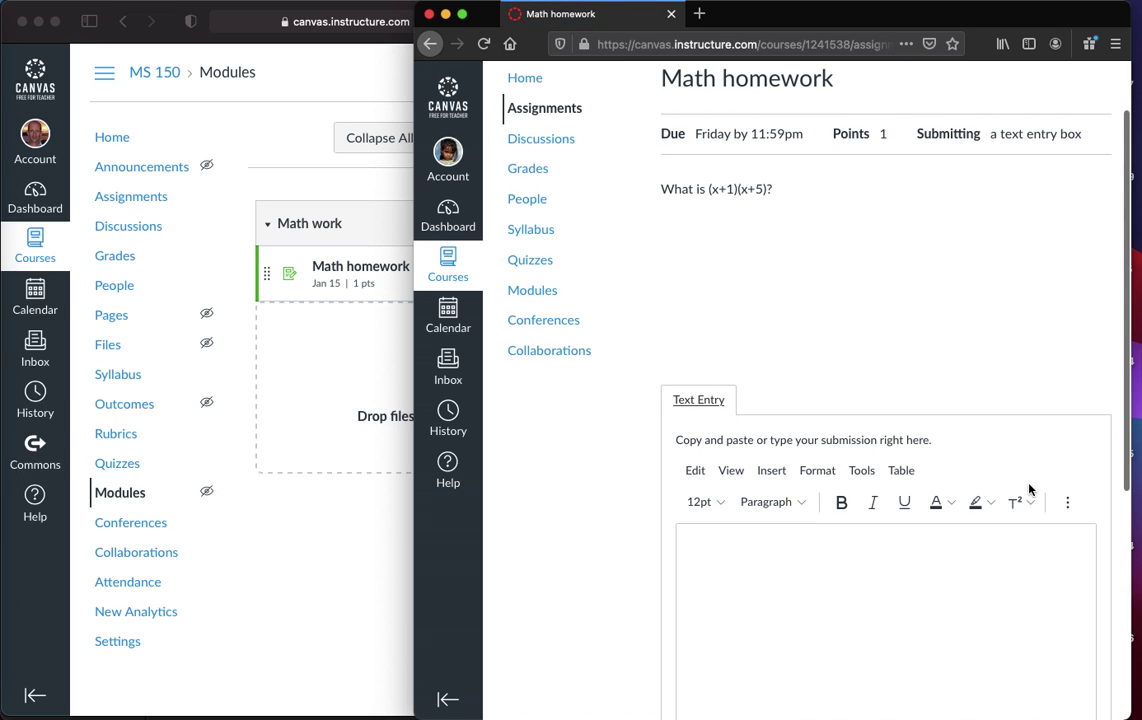
pyautogui.click(1067, 503)
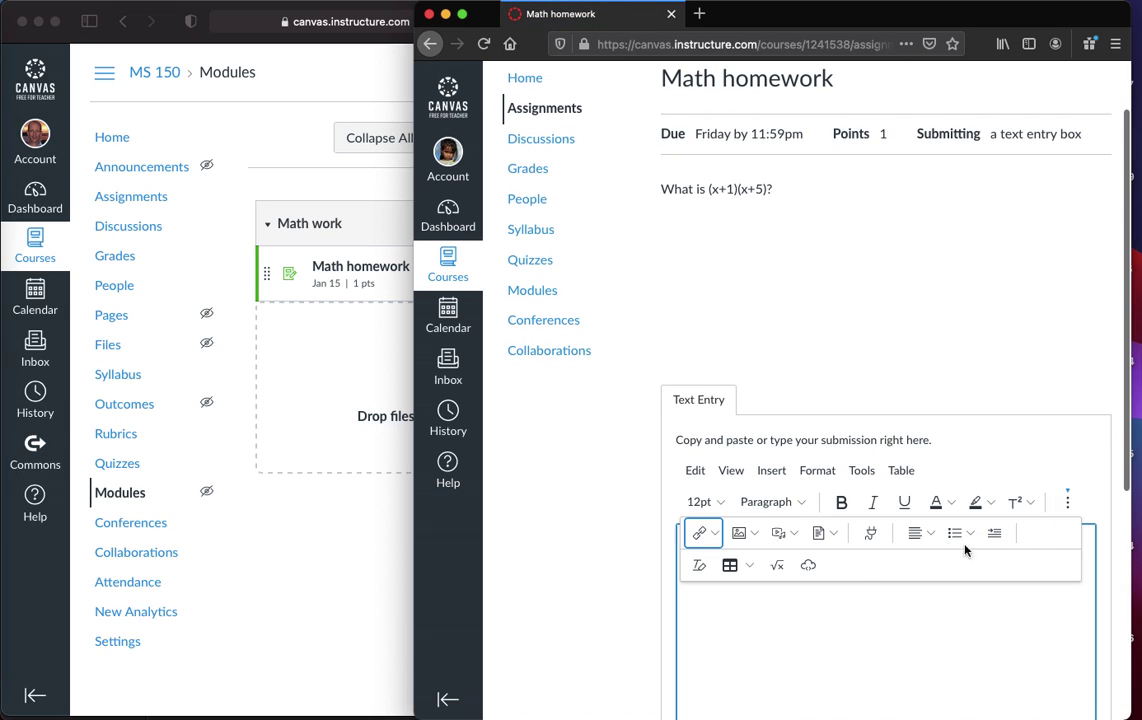
pyautogui.click(777, 565)
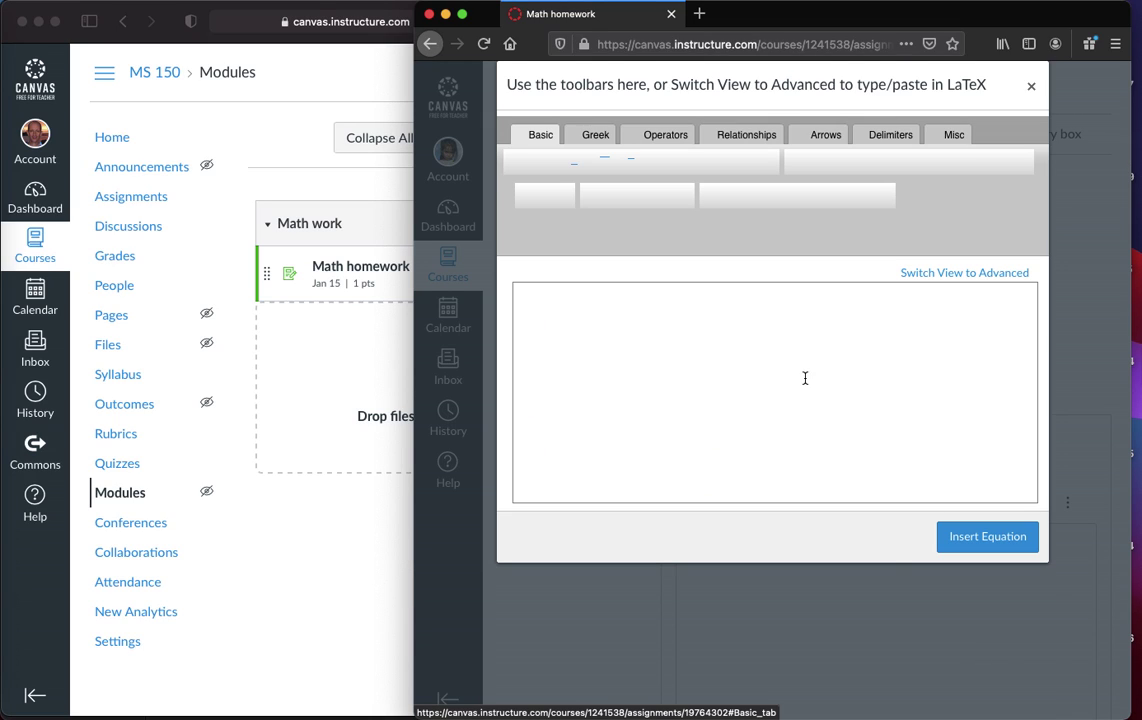
pyautogui.click(751, 328)
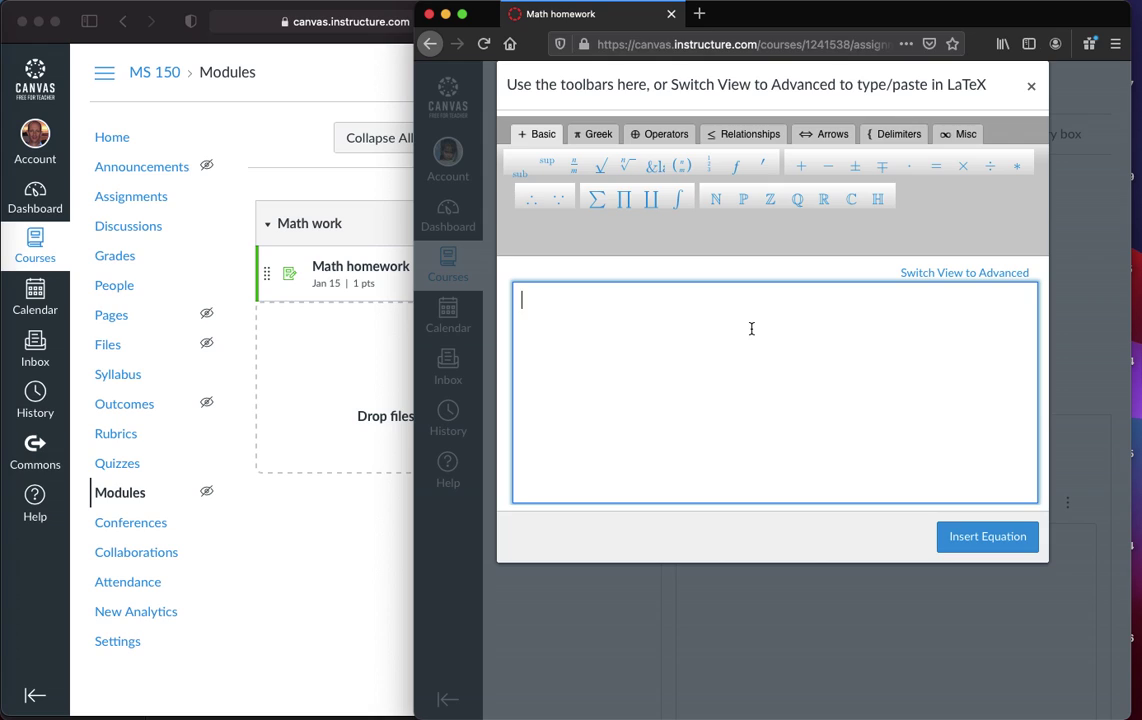
# - Compose the equation x² + 6x + 5 in the equation editor, with the 2 as a superscript
pyautogui.write('x')
pyautogui.click(549, 168)
pyautogui.write('2')
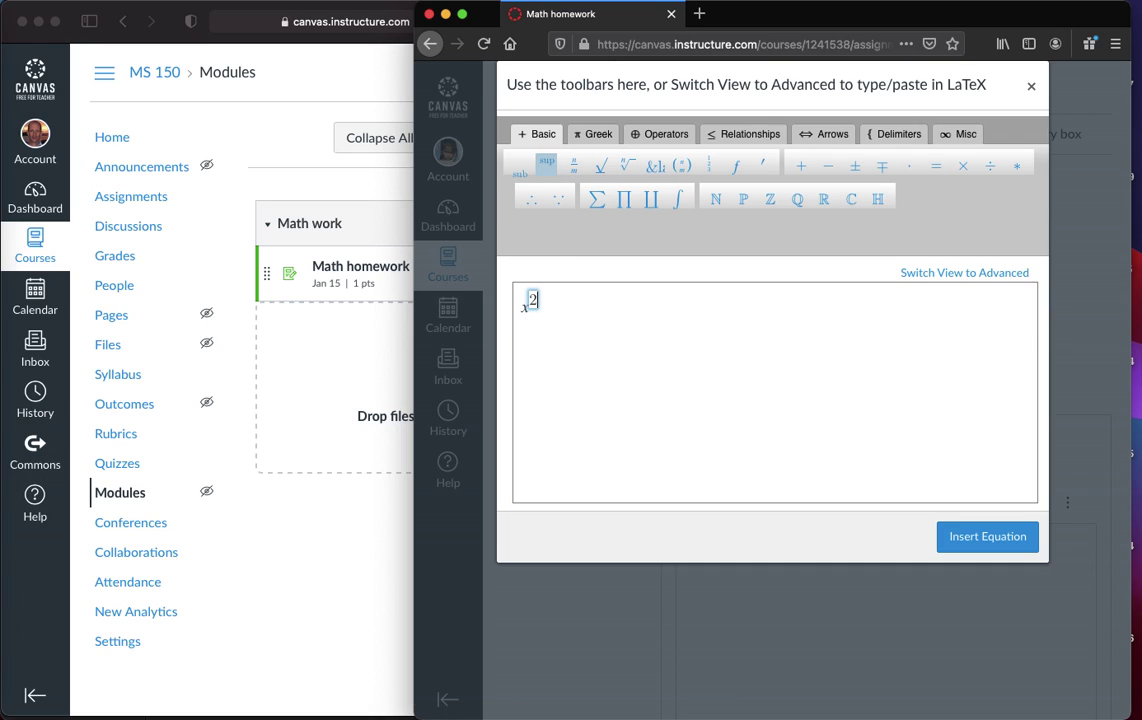
pyautogui.click(567, 303)
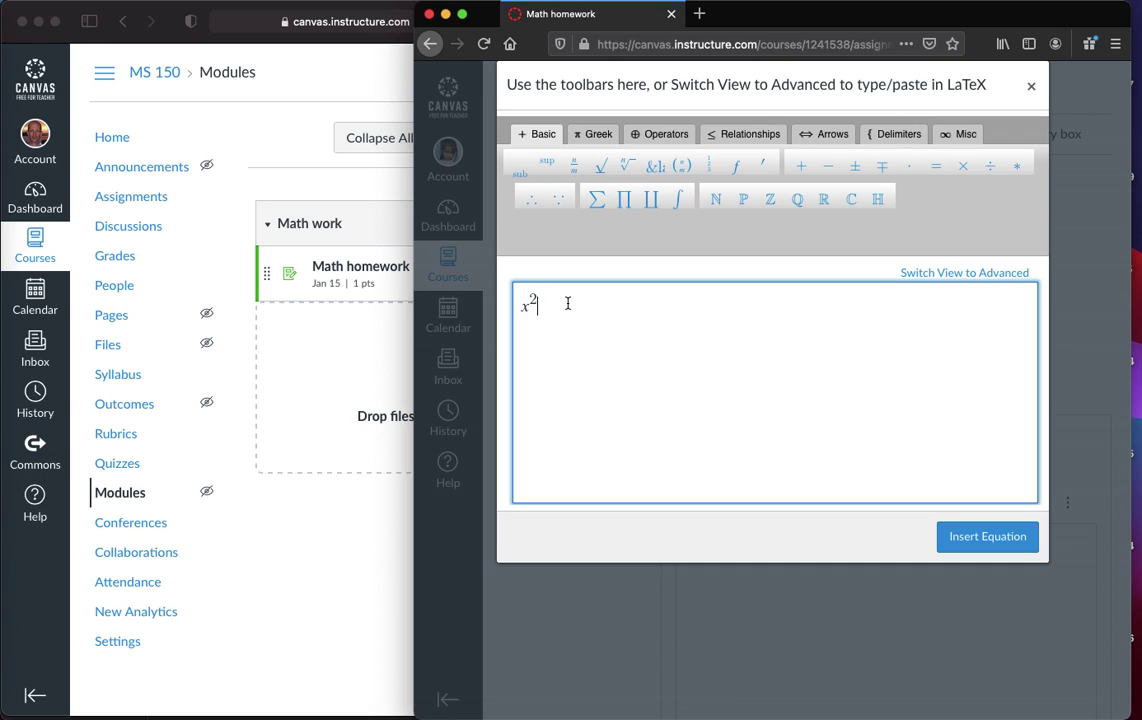
pyautogui.write('+ 6')
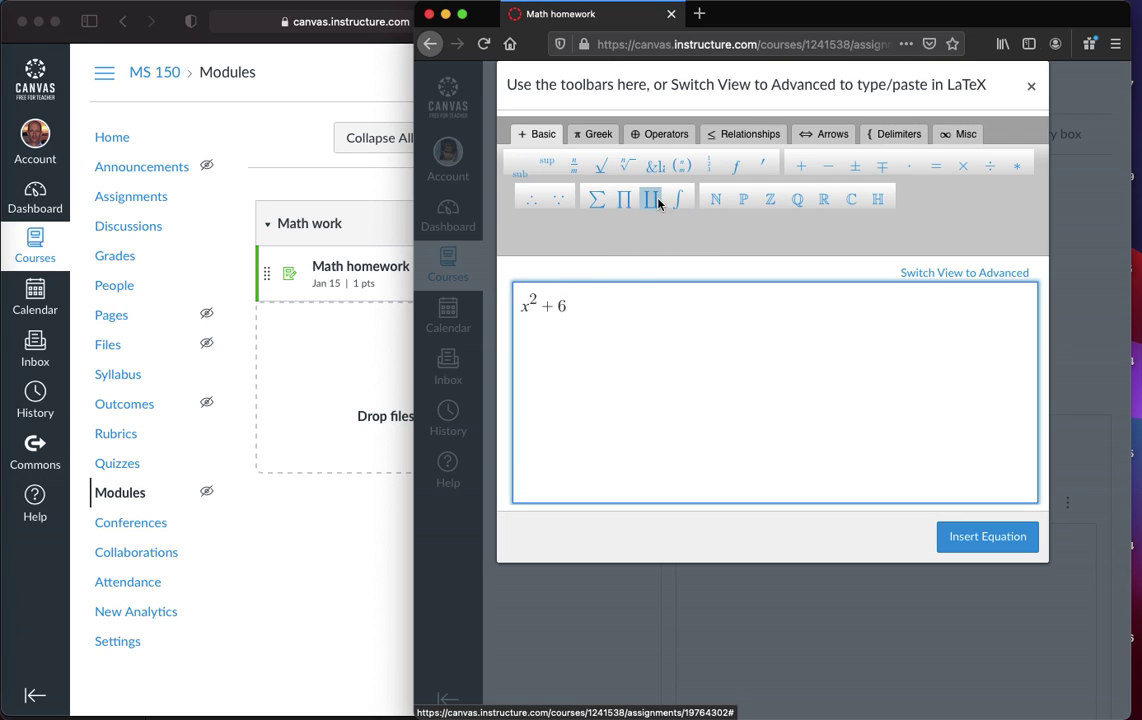
pyautogui.write('x ')
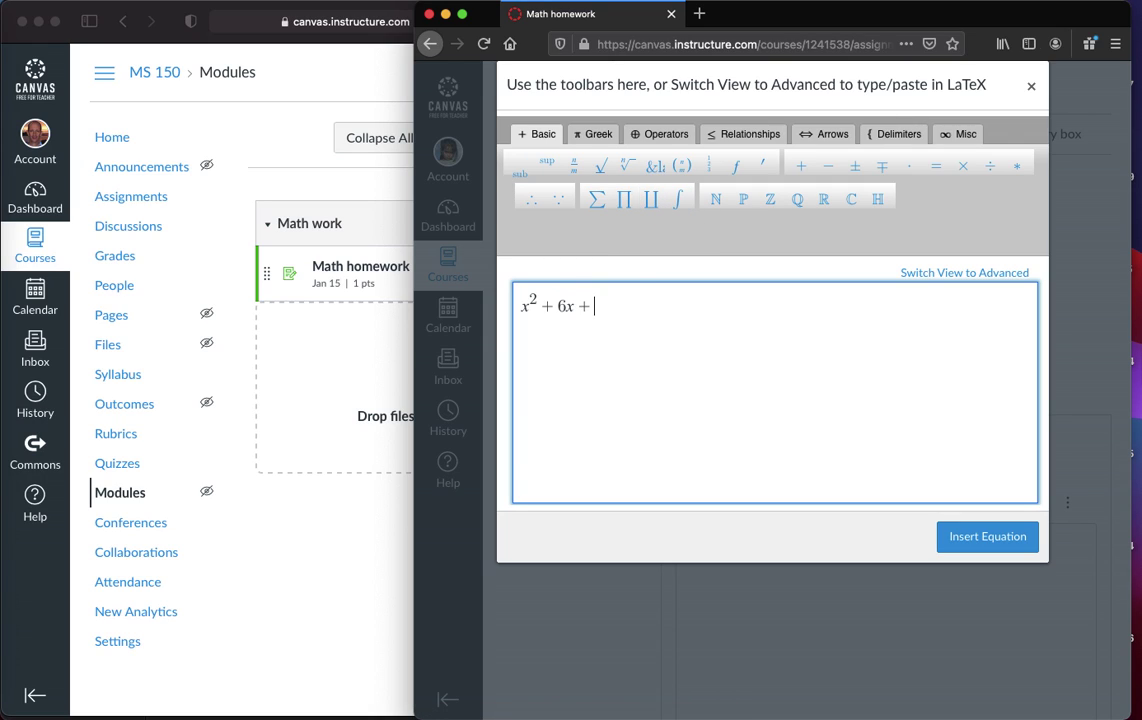
pyautogui.write('+ 5')
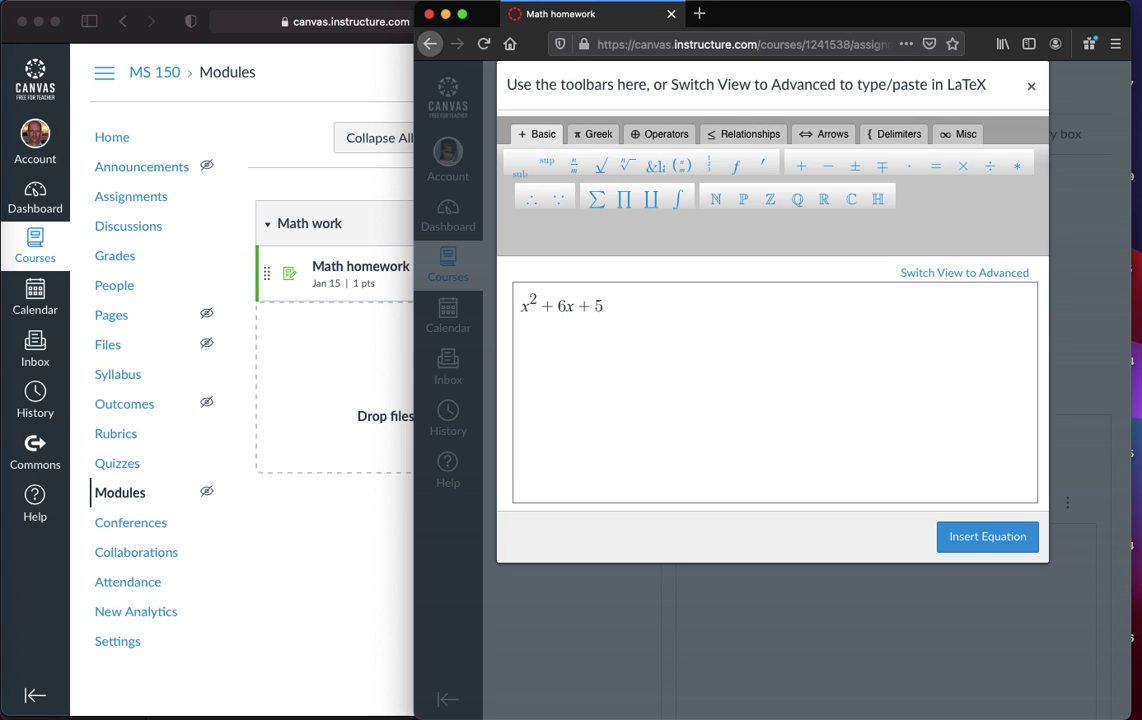
# - Insert the composed equation into the submission's text entry
pyautogui.press('Escape')
pyautogui.scroll(8, 662, 214)
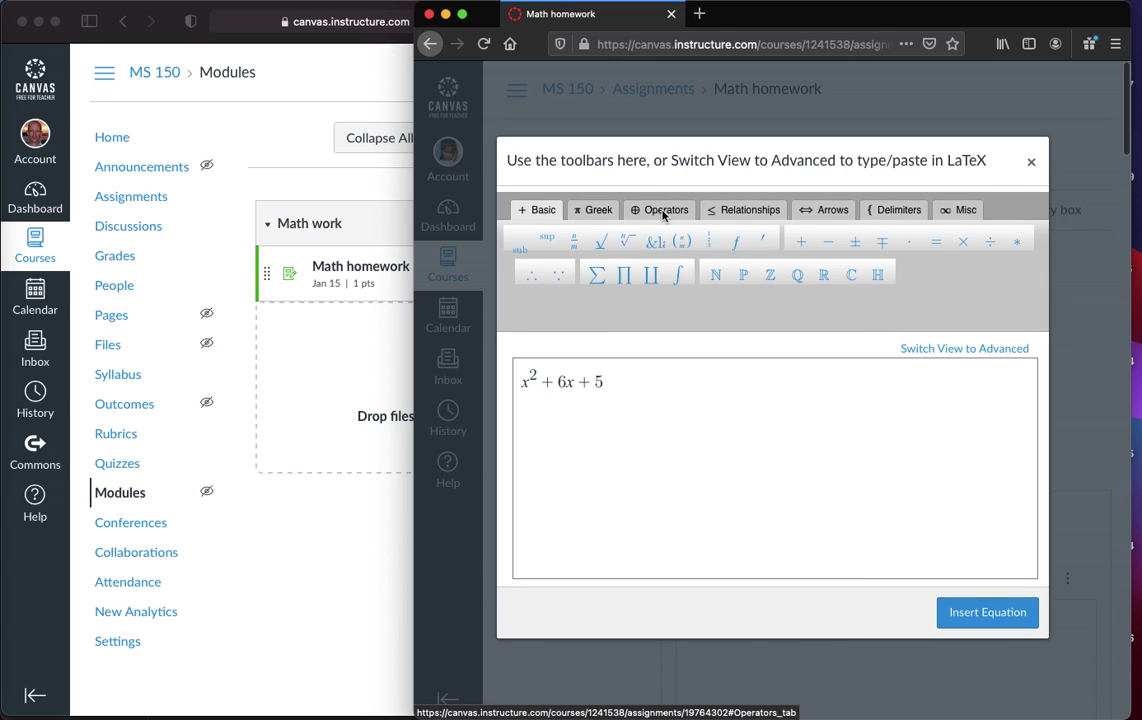
pyautogui.click(1008, 628)
pyautogui.scroll(-3, 886, 480)
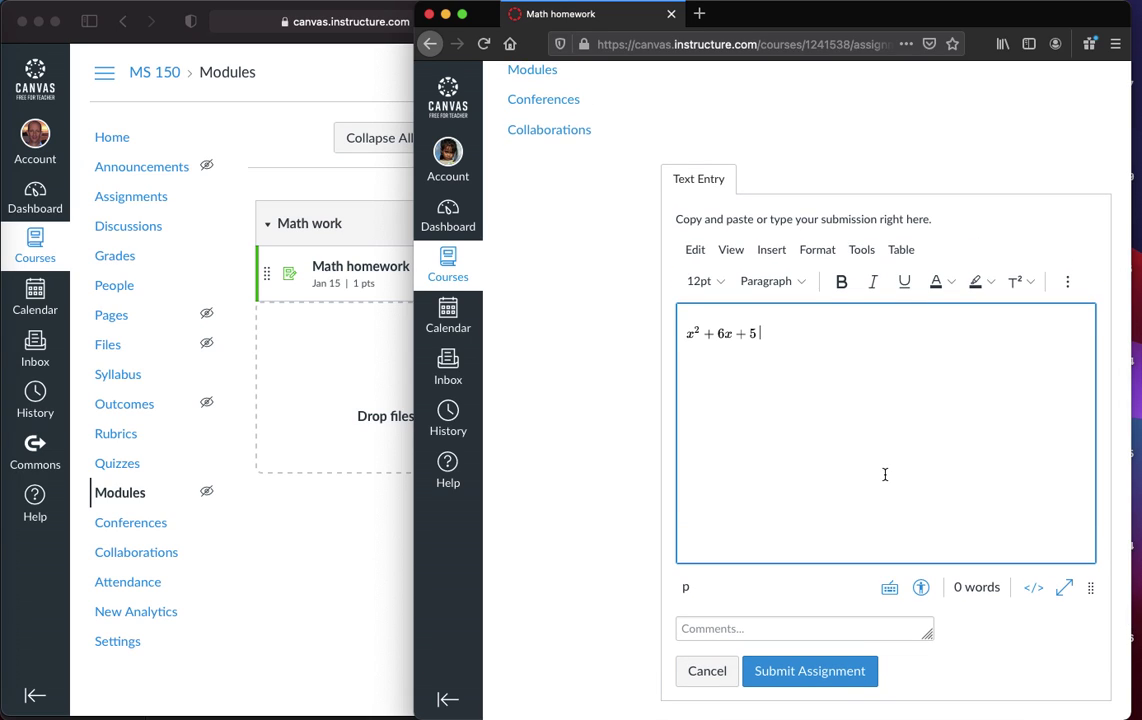
# - Review the Math homework question against the entered equation and submit the assignment
pyautogui.scroll(4, 885, 474)
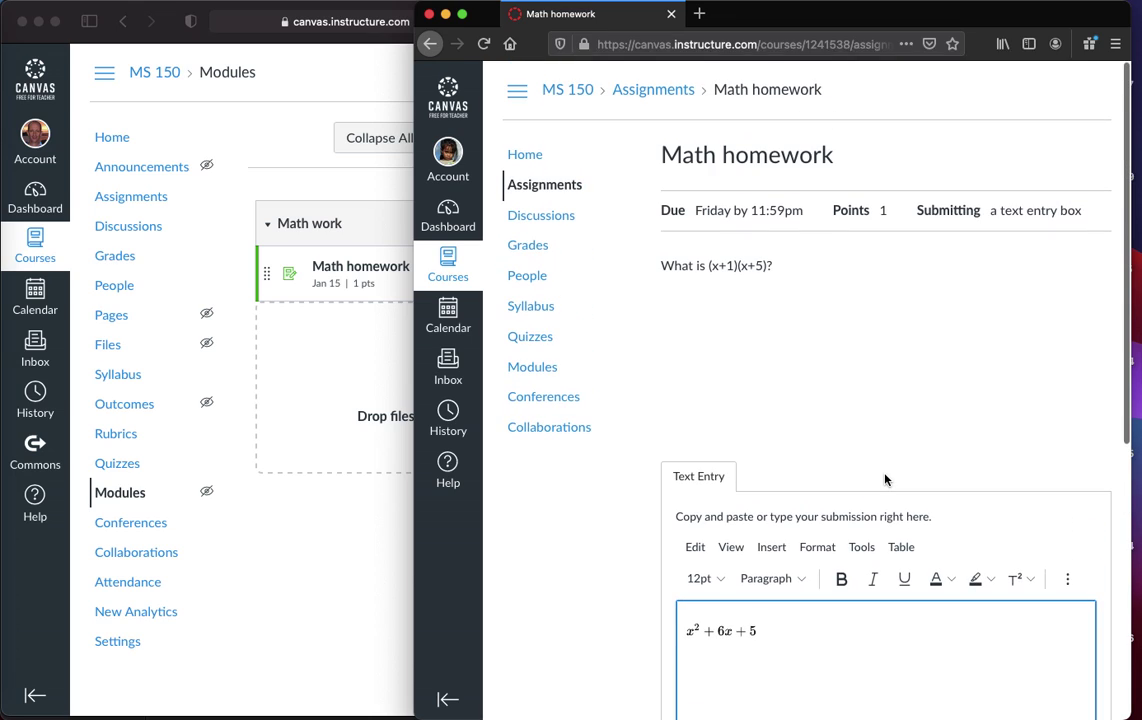
pyautogui.scroll(-5, 885, 478)
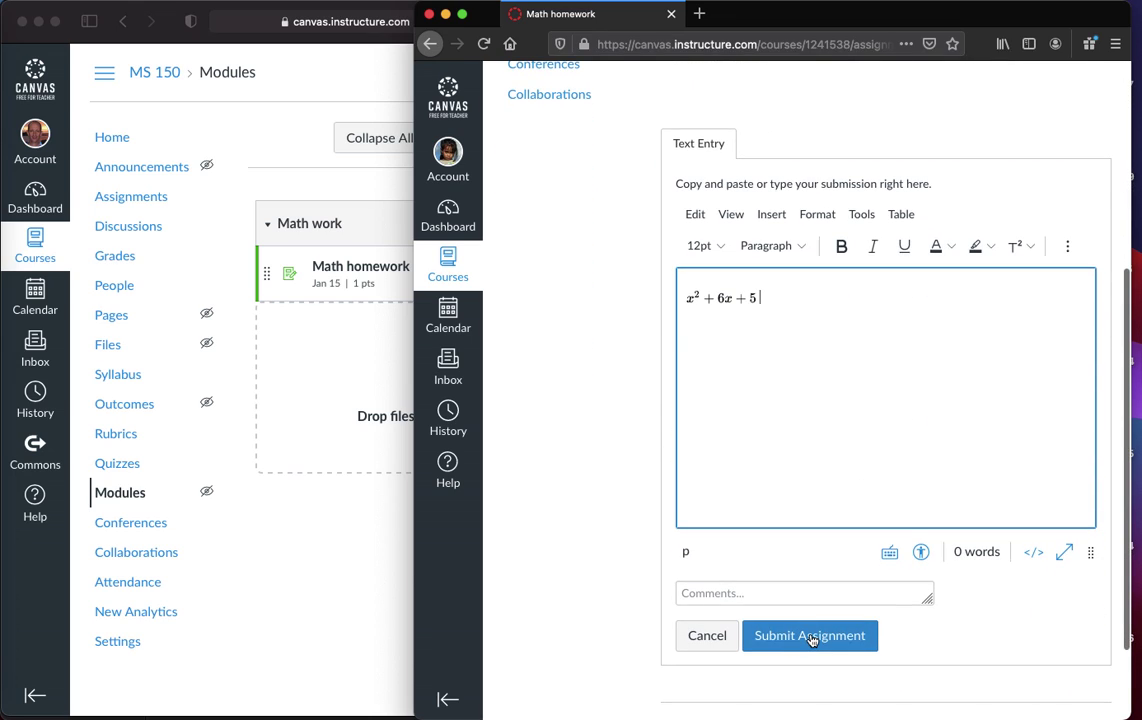
pyautogui.click(810, 637)
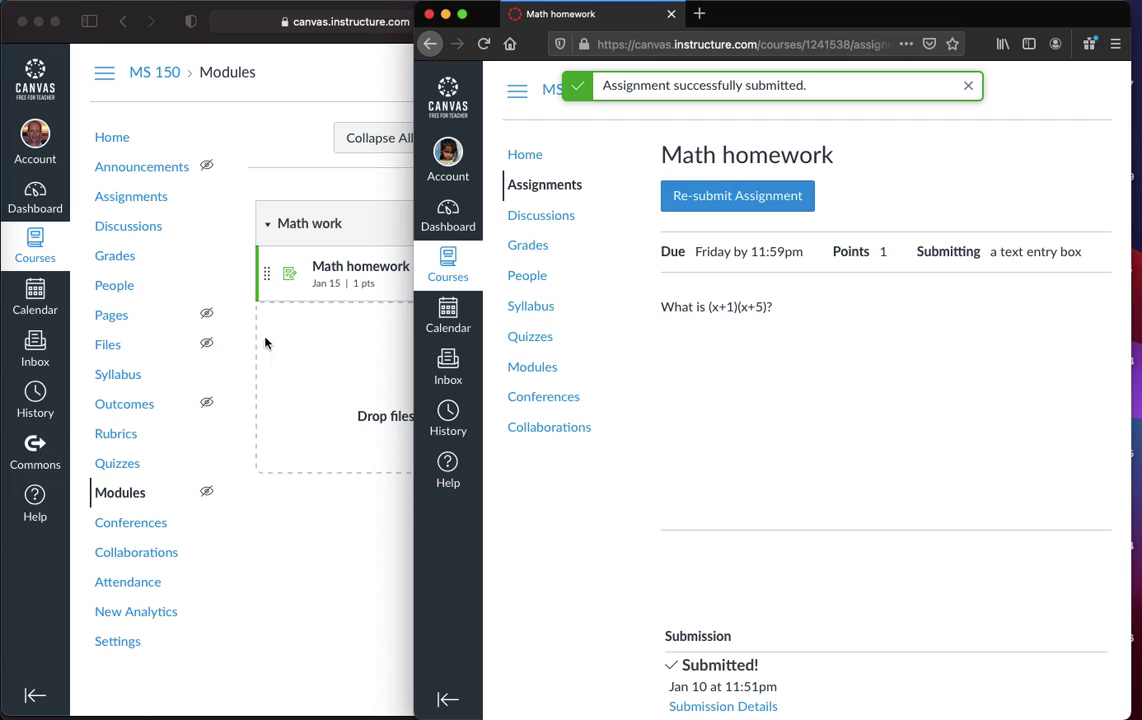
# - Switch to the teacher's Safari window, open the MS 150 course home page and widen the window
pyautogui.click(272, 375)
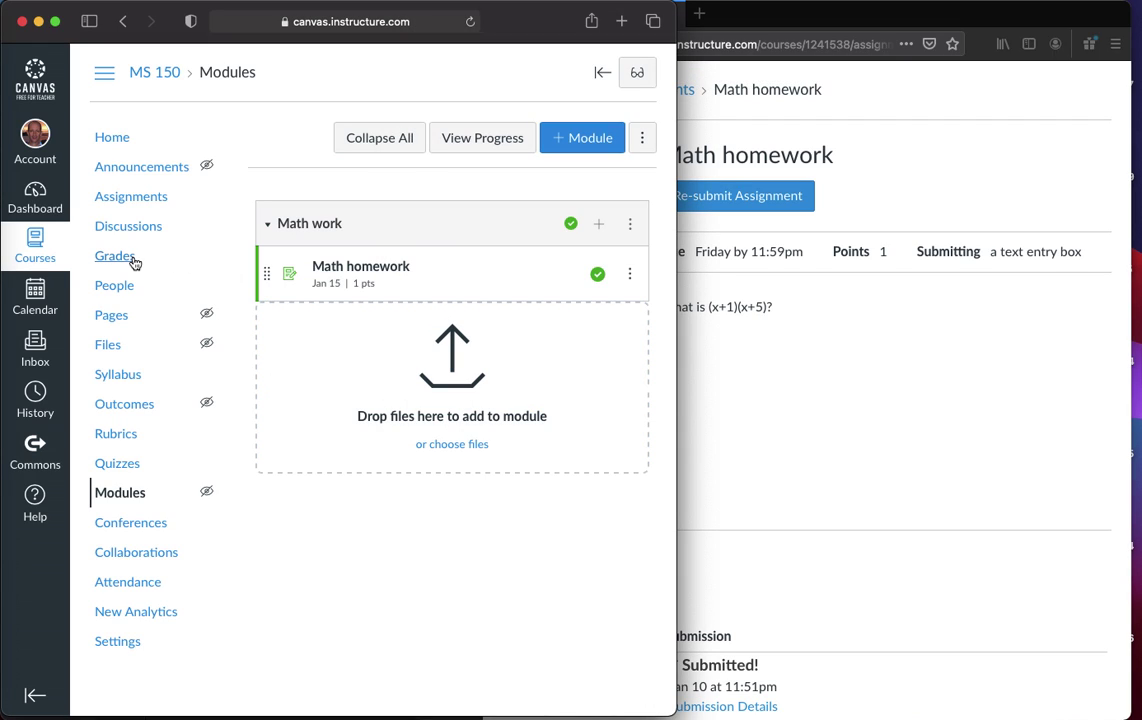
pyautogui.click(115, 139)
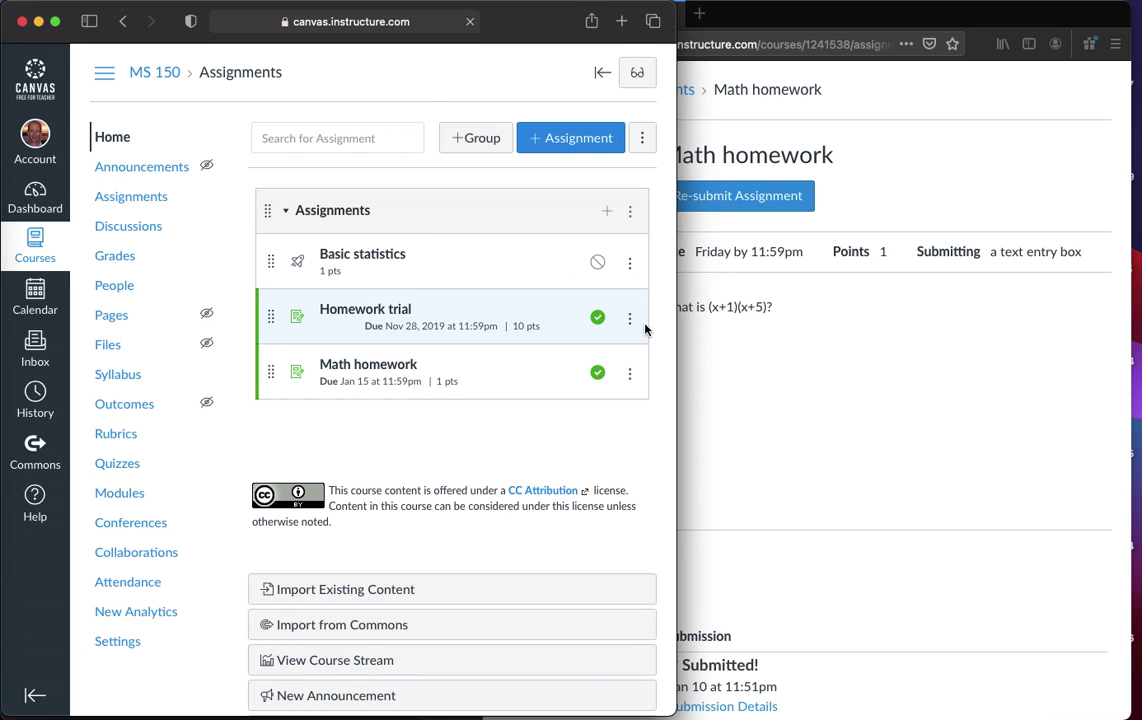
pyautogui.moveTo(675, 330); pyautogui.dragTo(910, 315)
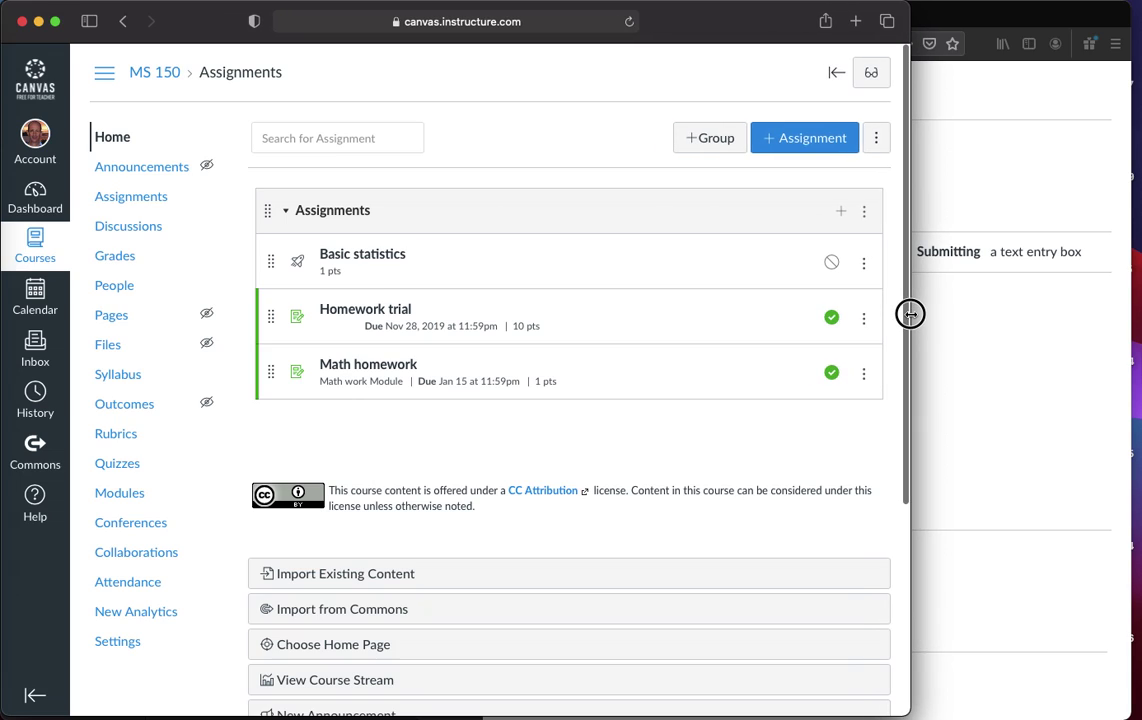
pyautogui.scroll(-2, 450, 380)
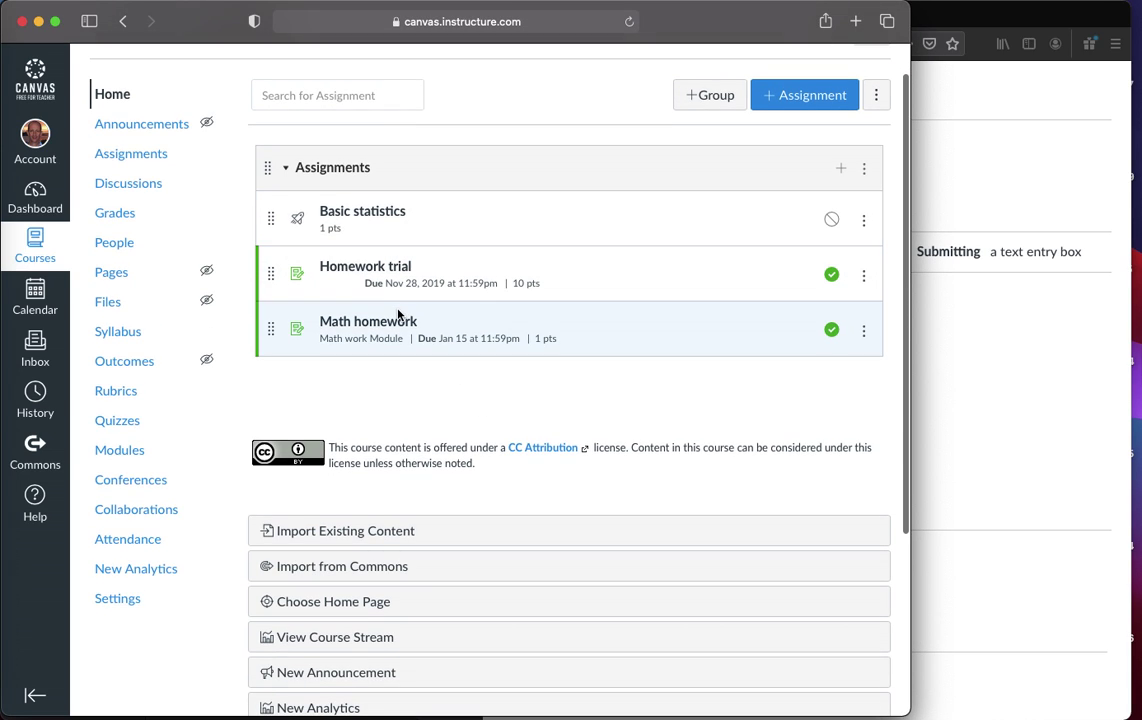
# - Open the course gradebook and bring up the Math homework submission in the grading view
pyautogui.click(121, 218)
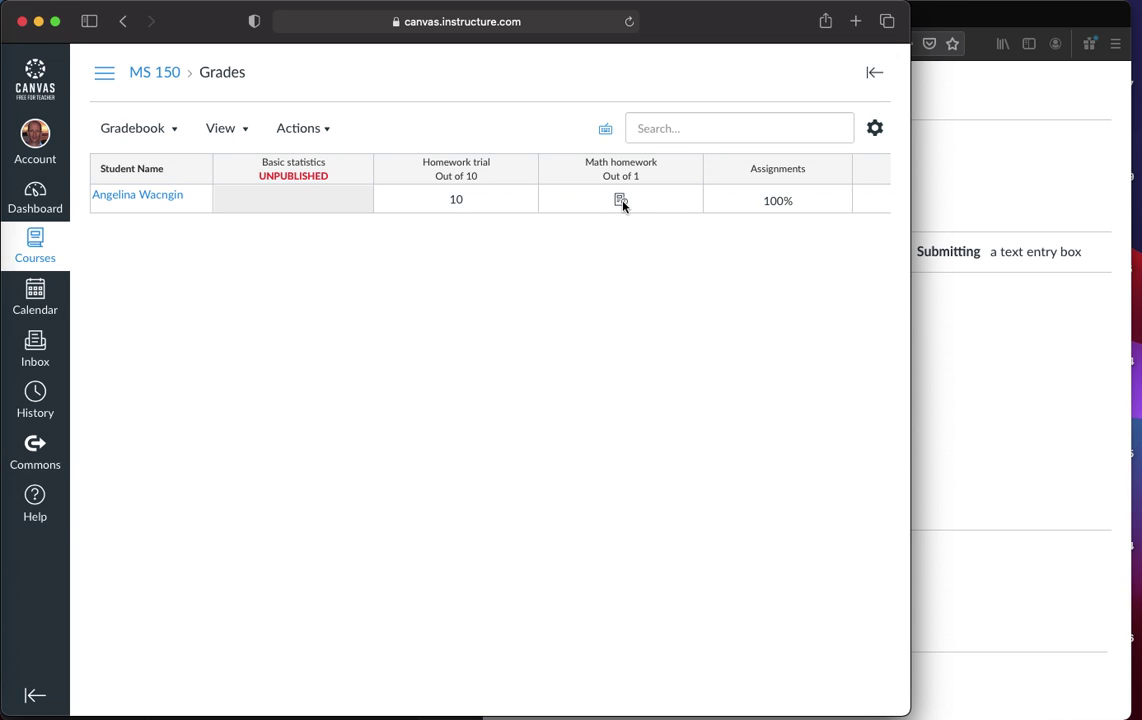
pyautogui.click(621, 203)
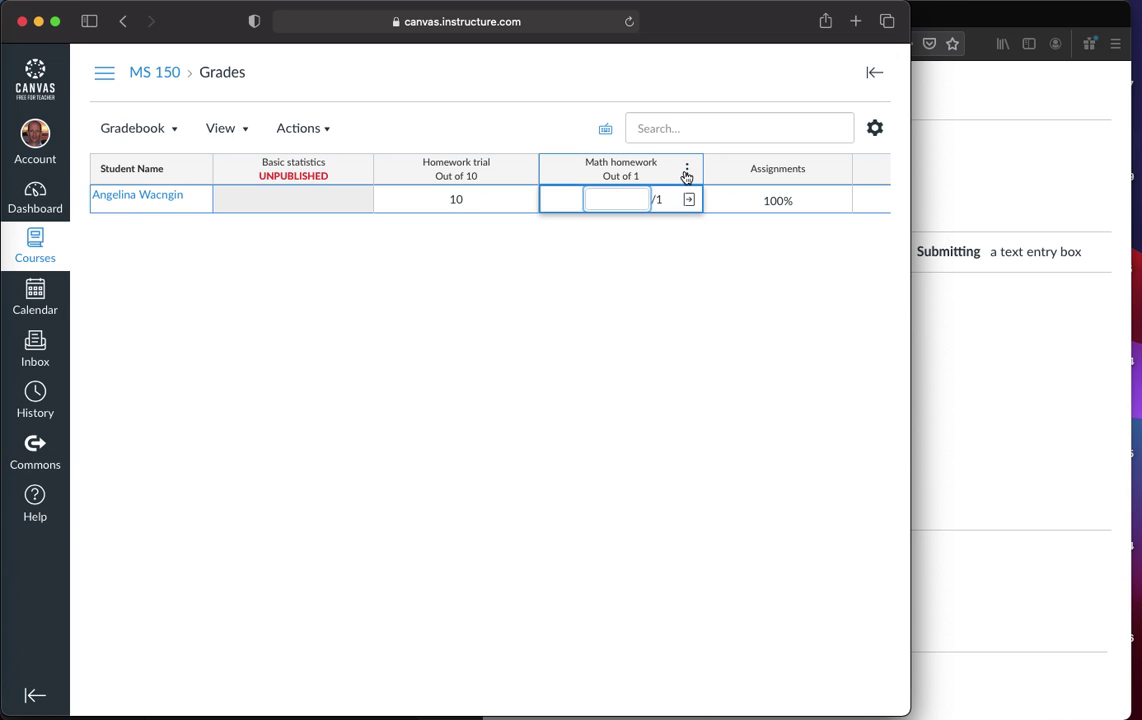
pyautogui.click(686, 171)
pyautogui.click(621, 243)
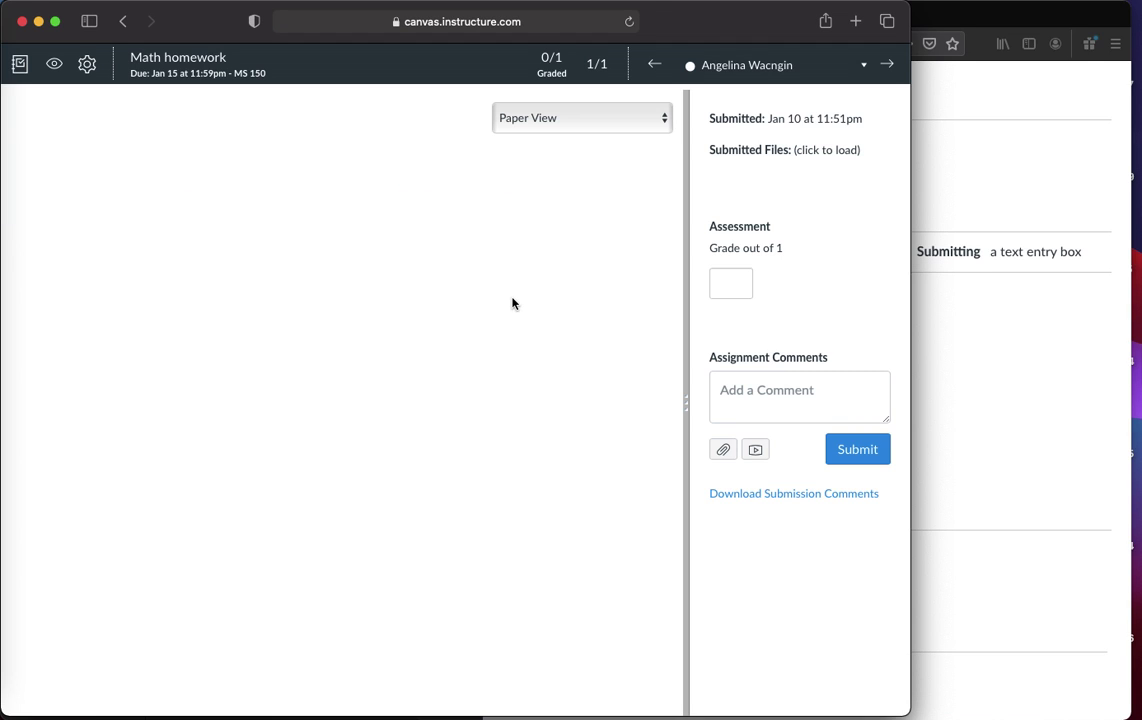
# - Grade the Math homework submission 1 out of 1 and submit the comment "Well done!"
pyautogui.click(741, 285)
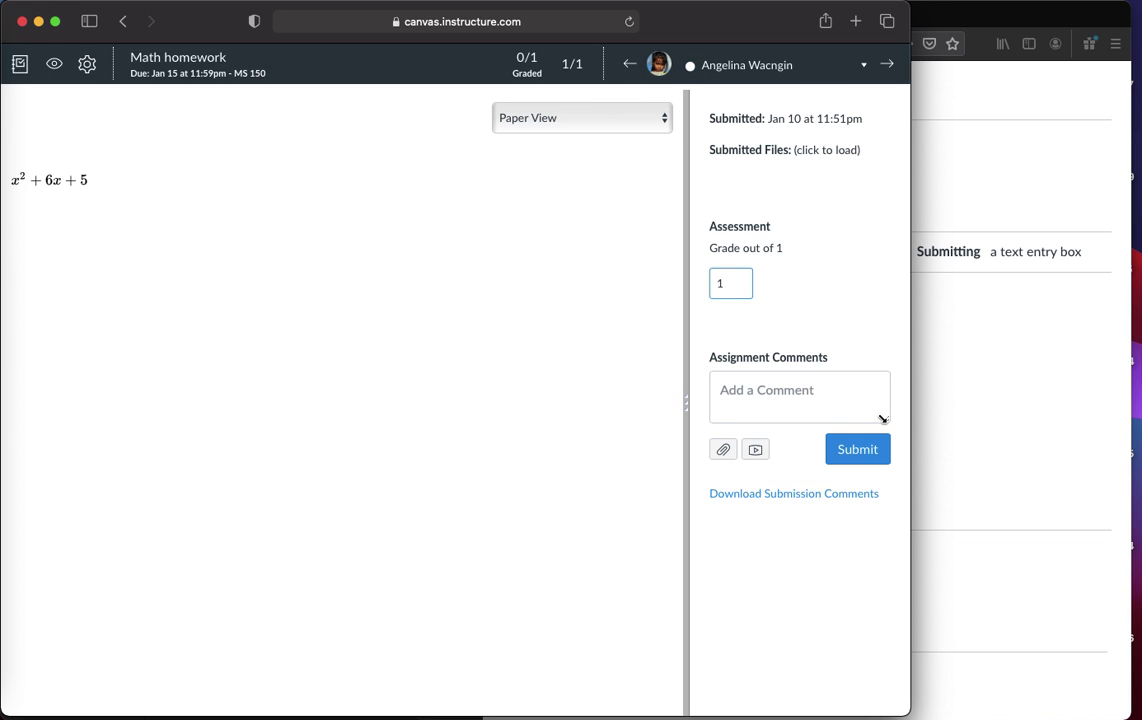
pyautogui.click(794, 418)
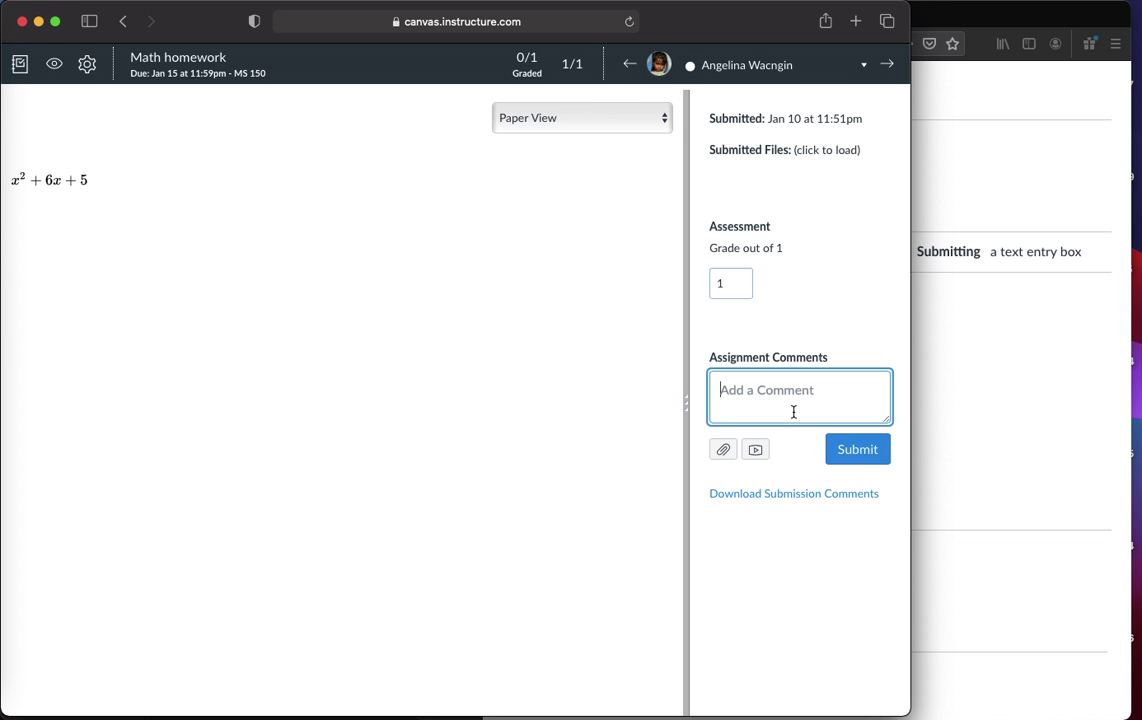
pyautogui.write('Well done!')
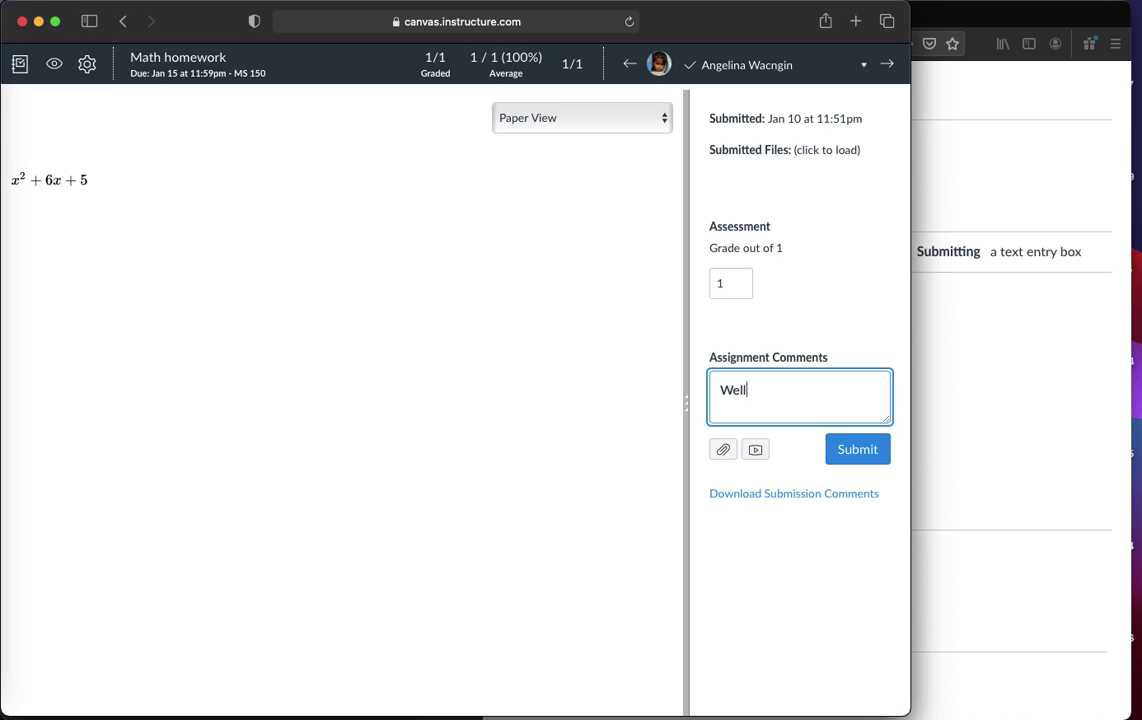
pyautogui.click(836, 454)
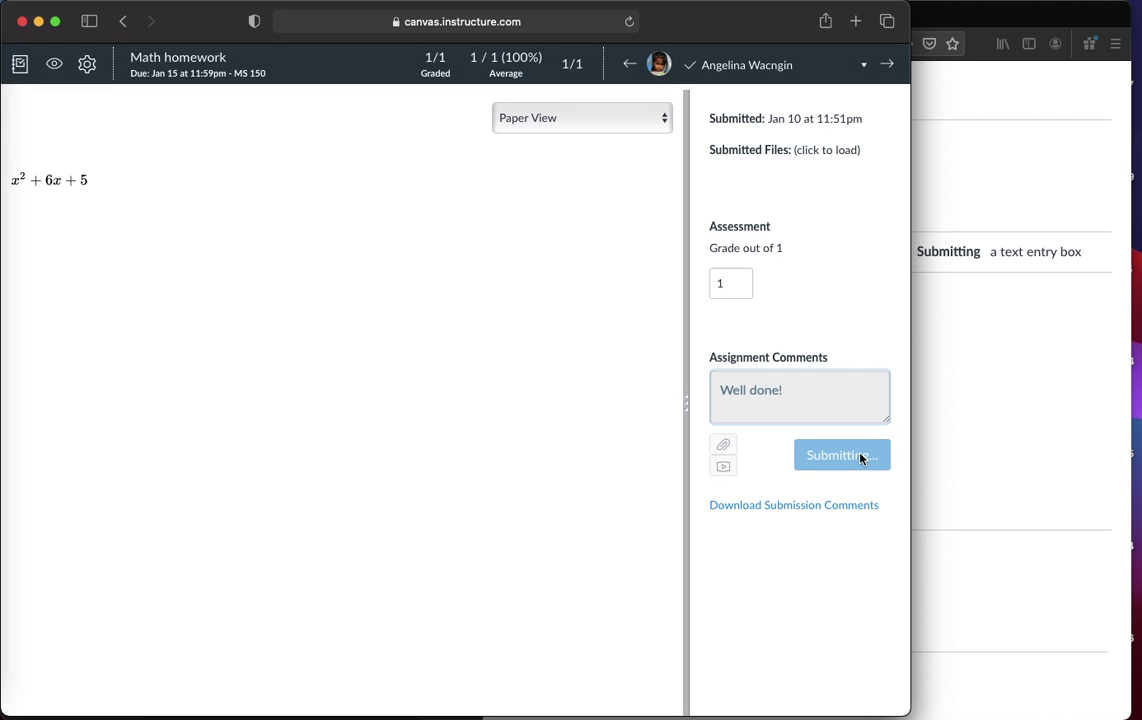